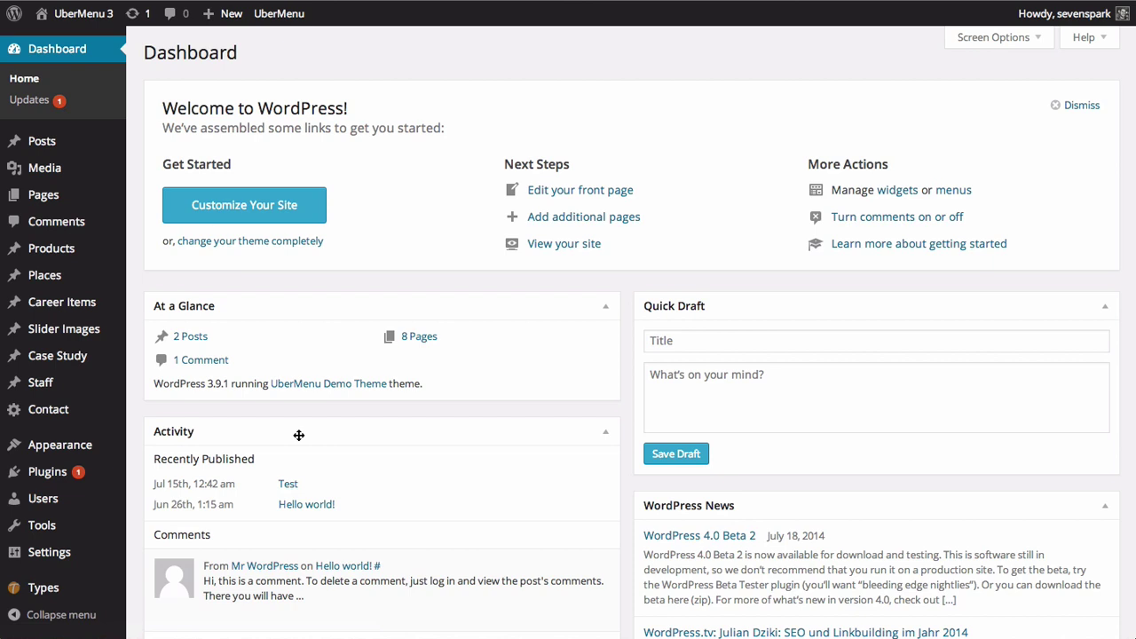
Open the UberMenu Control Panel's Images settings and focus the blank Image Width field.
mouse_move(62, 444)
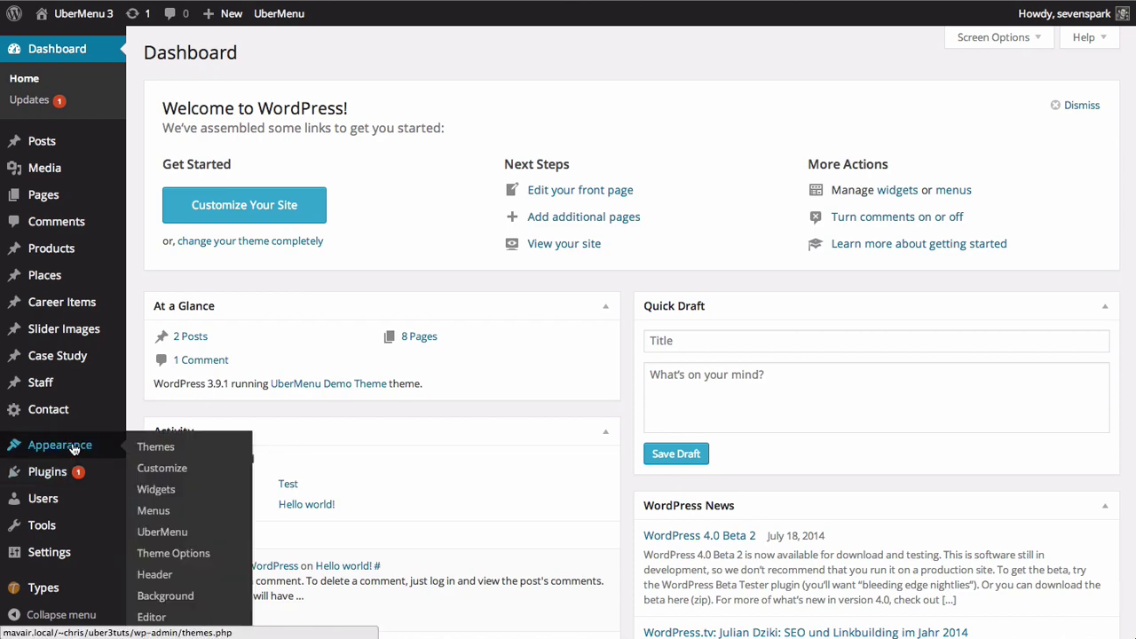
click(186, 535)
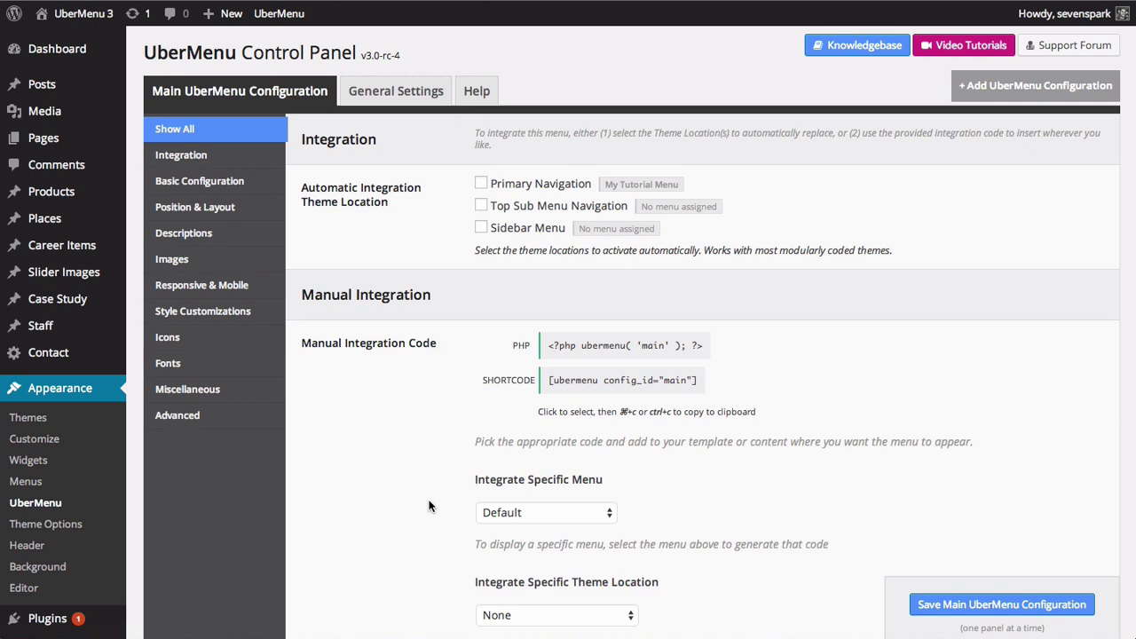
click(227, 260)
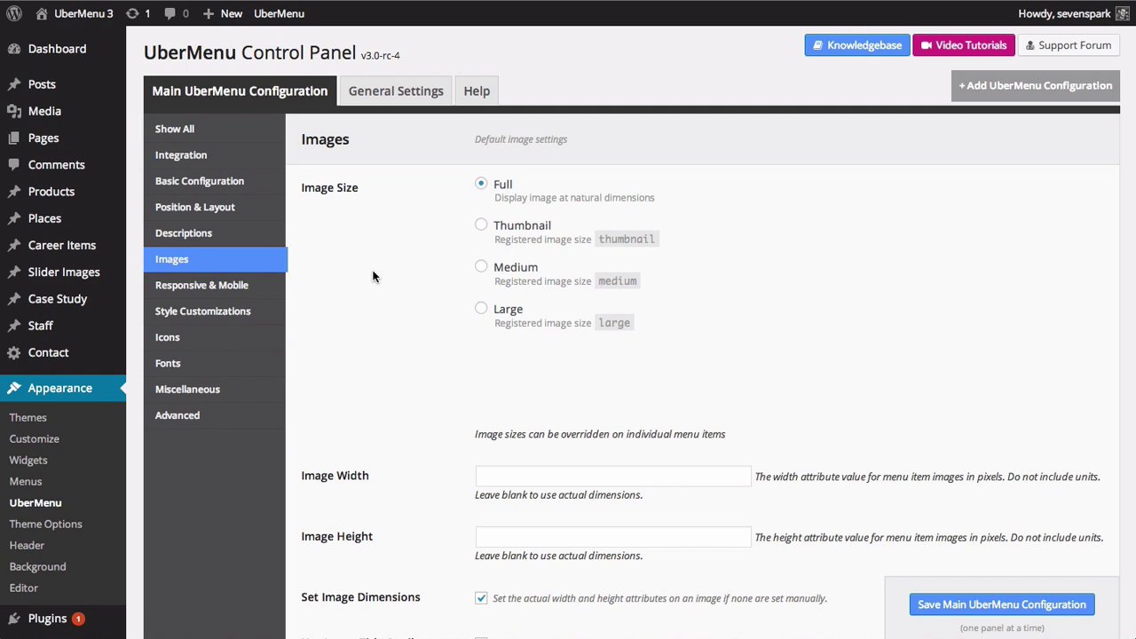
scroll(373, 276, down, 3)
click(505, 307)
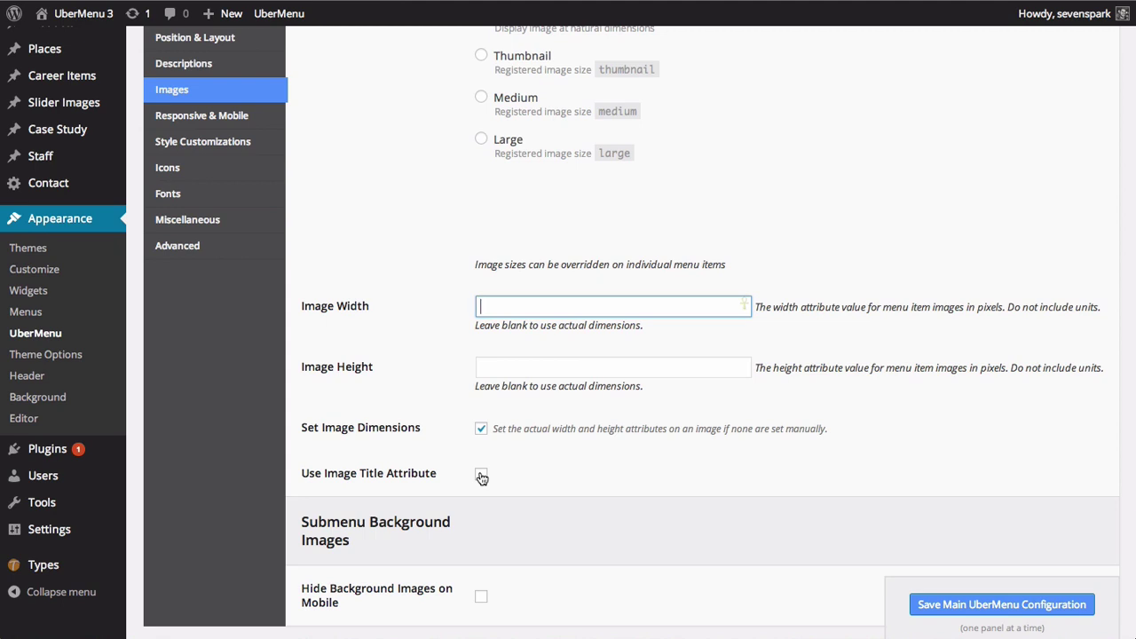
In the menu editor, open the Iguazú Falls item's UberMenu settings at the Image tab.
click(45, 313)
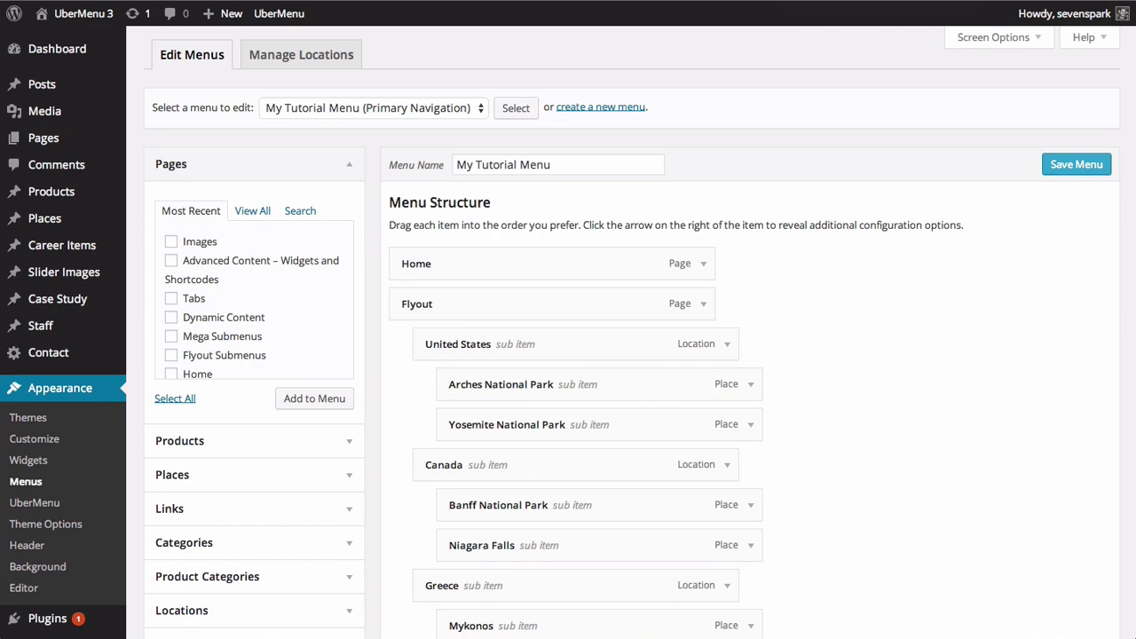
scroll(516, 271, down, 3)
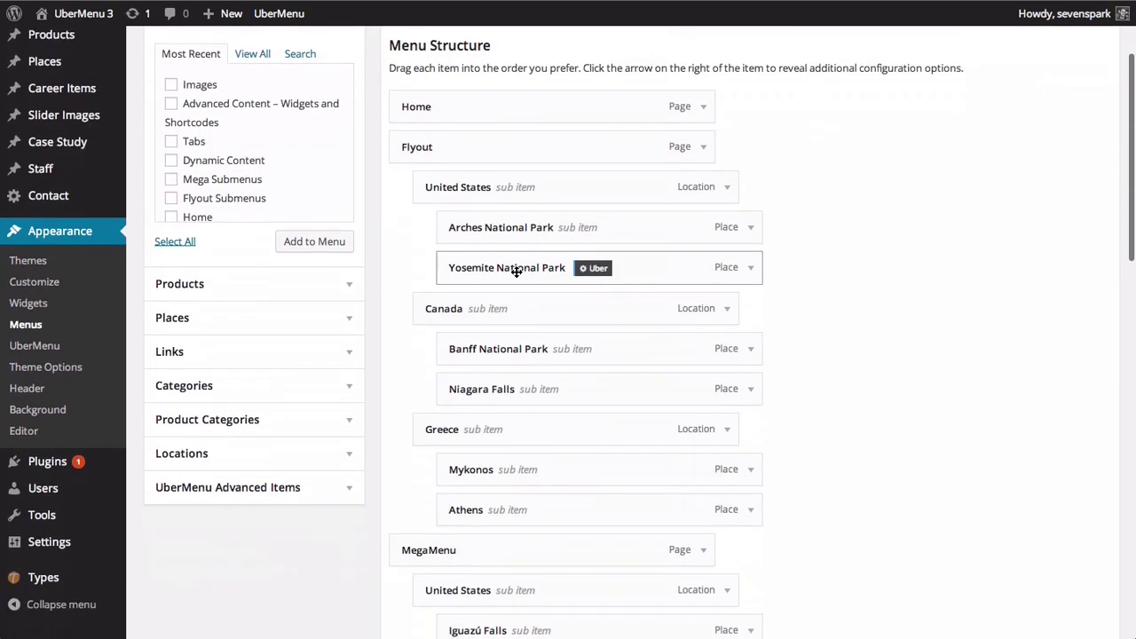
scroll(516, 271, down, 7)
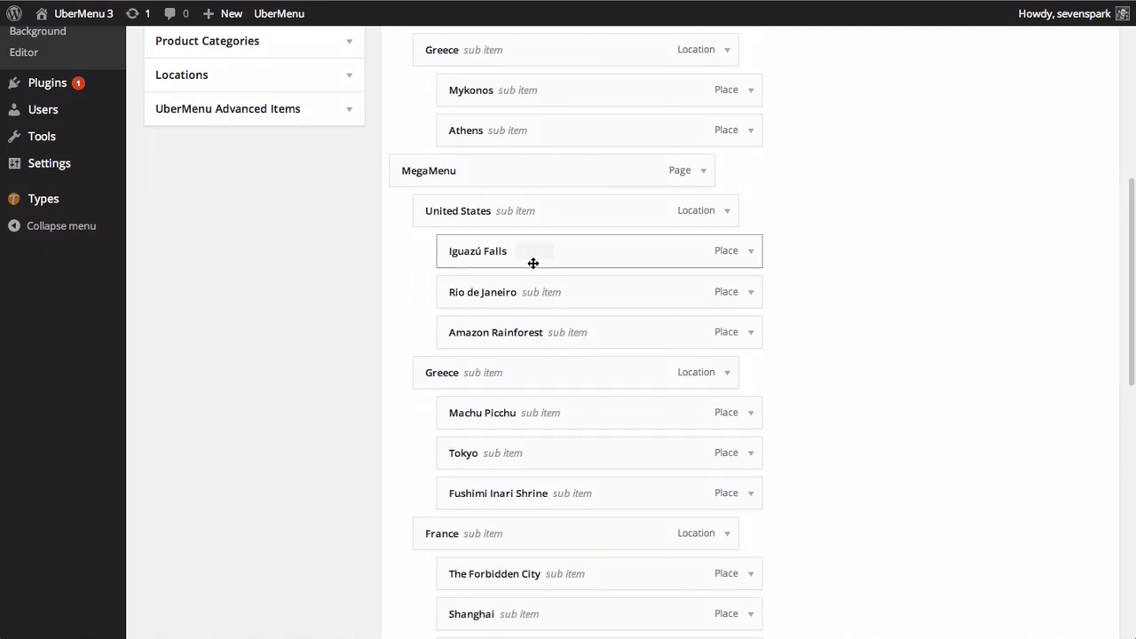
click(534, 254)
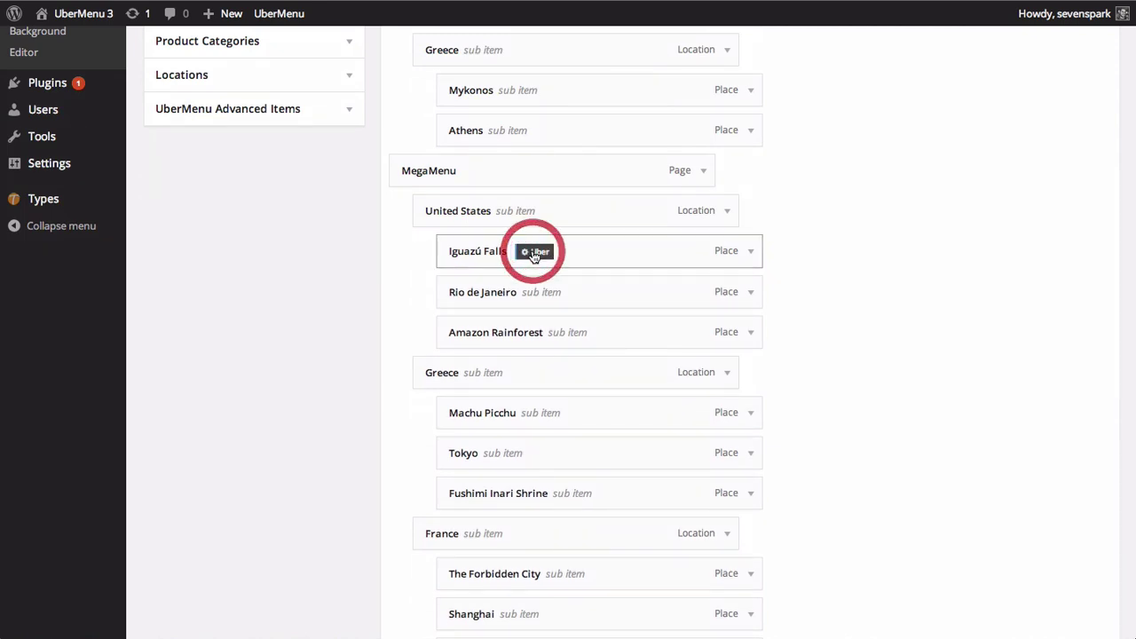
scroll(532, 255, down, 3)
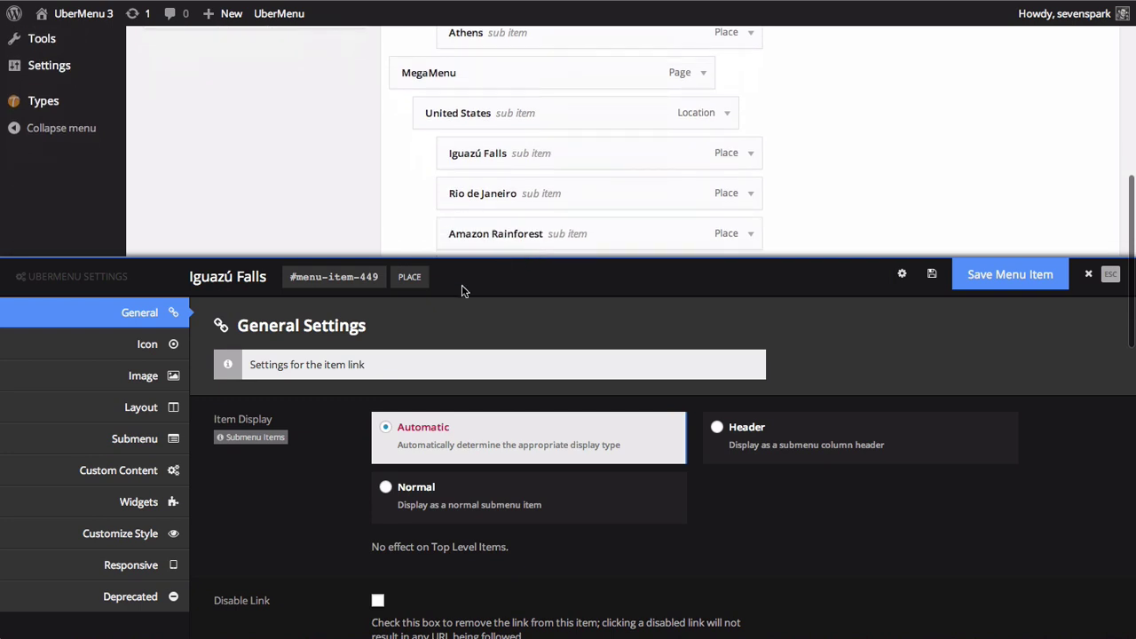
click(140, 382)
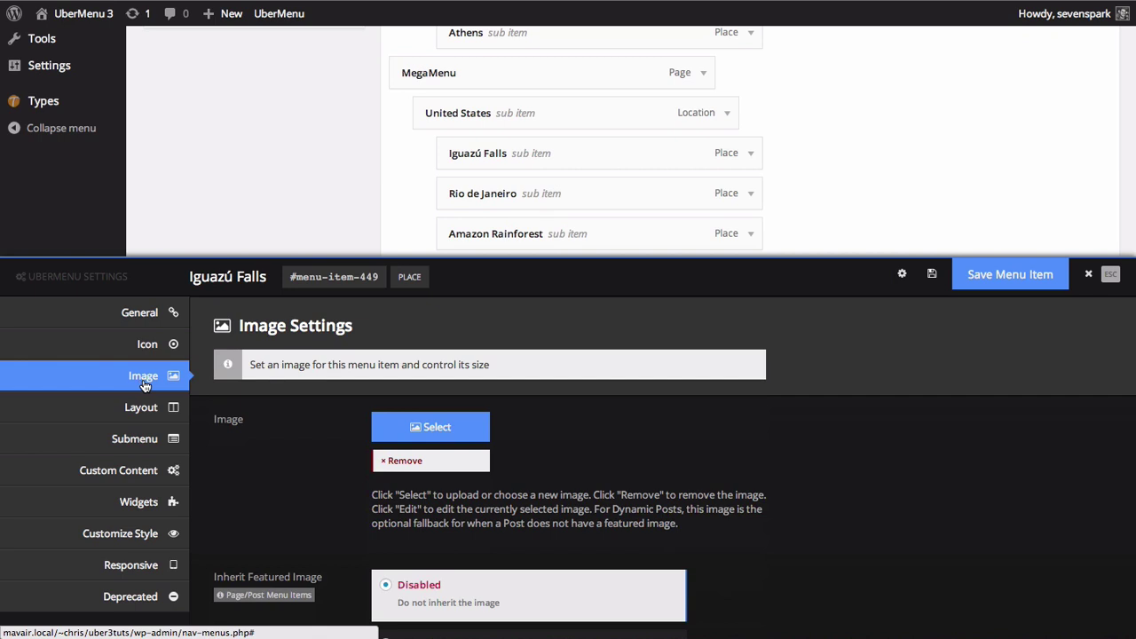
Pick the Iguazu Falls waterfall photo from the Media Library as the item's image.
click(433, 430)
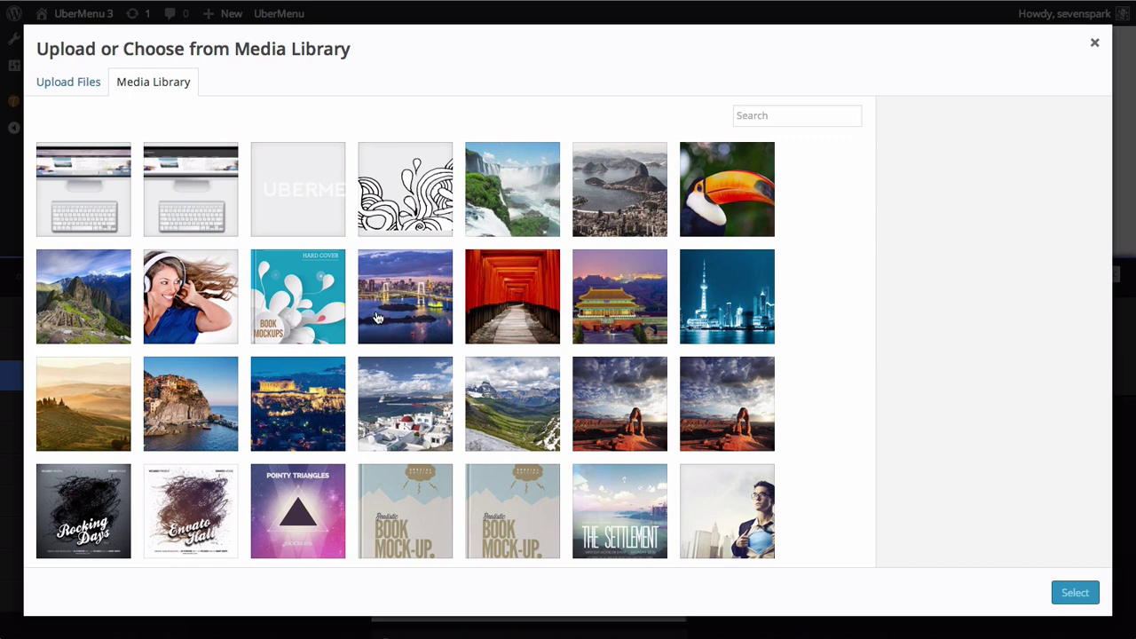
click(72, 86)
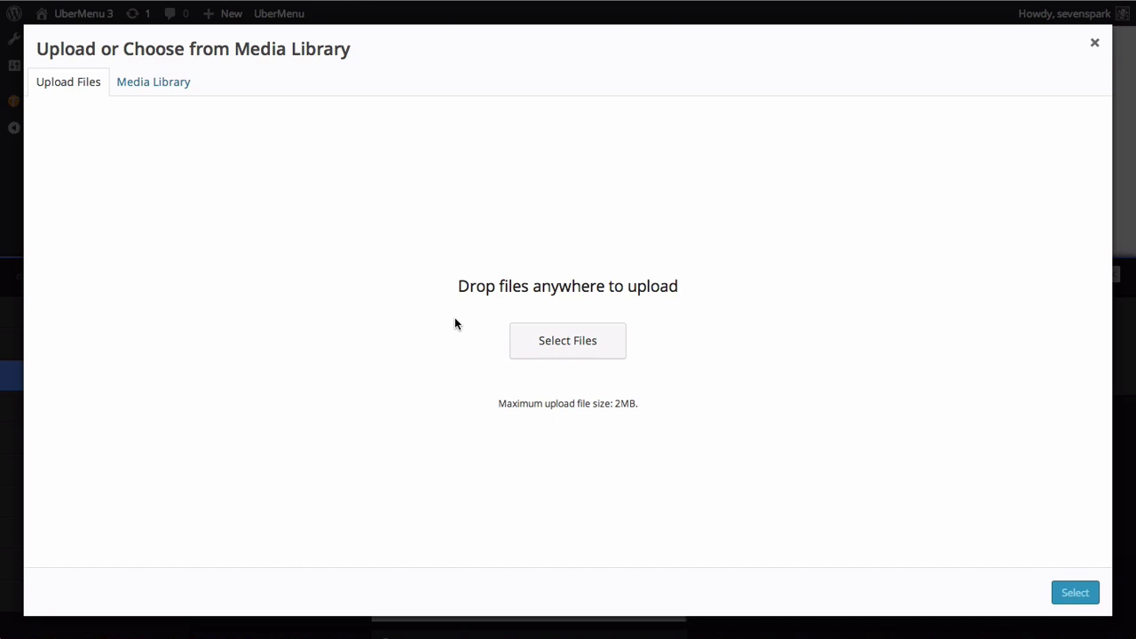
click(147, 89)
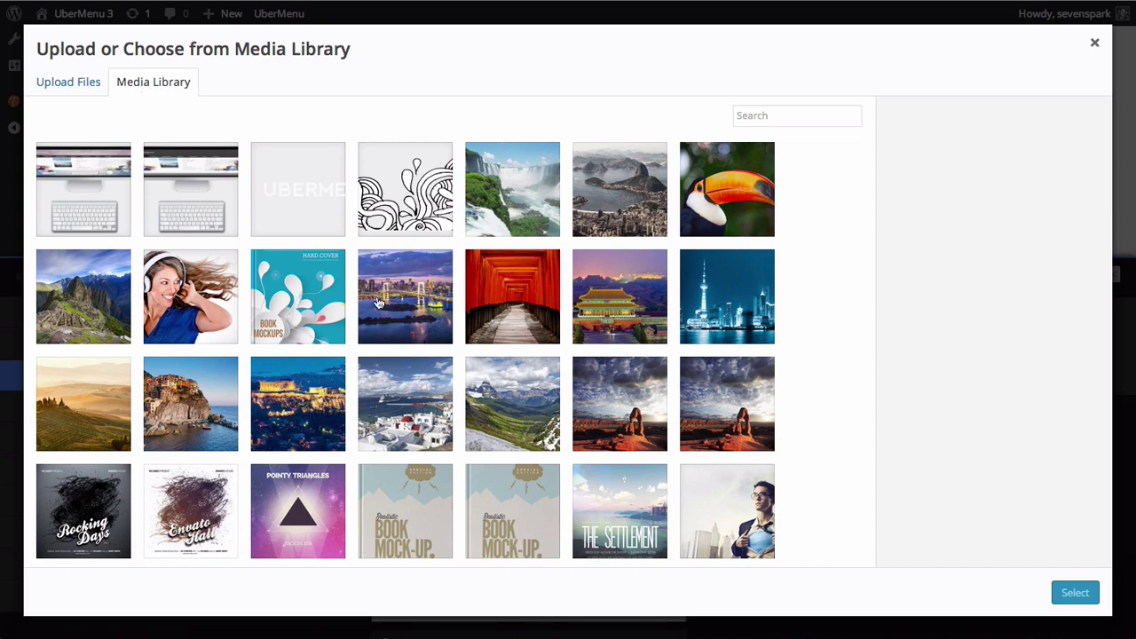
click(523, 209)
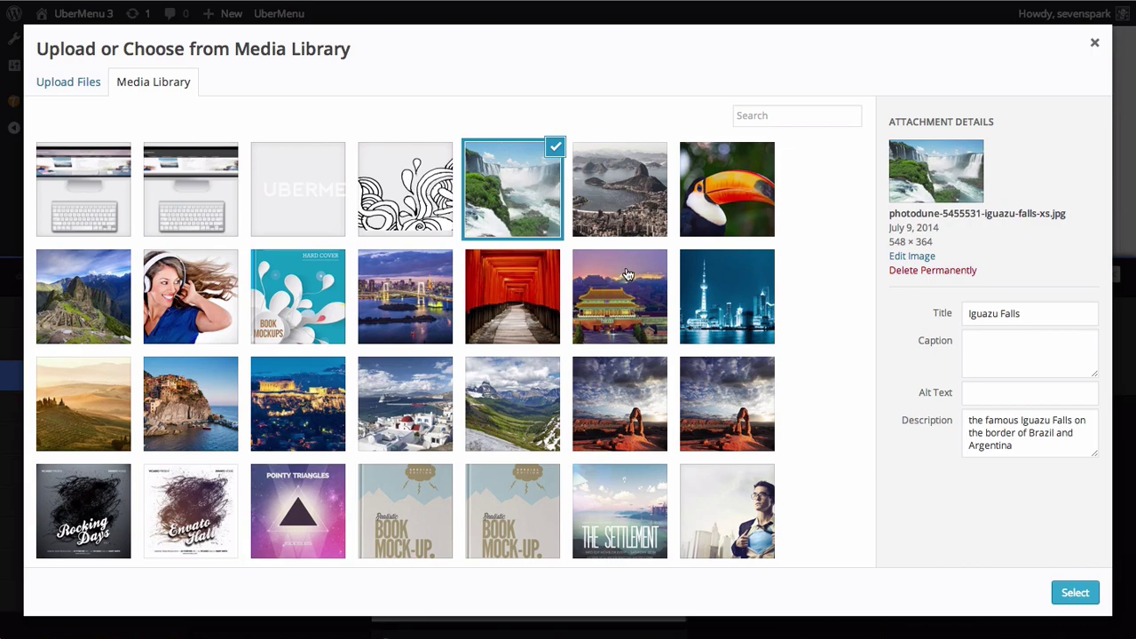
click(1068, 590)
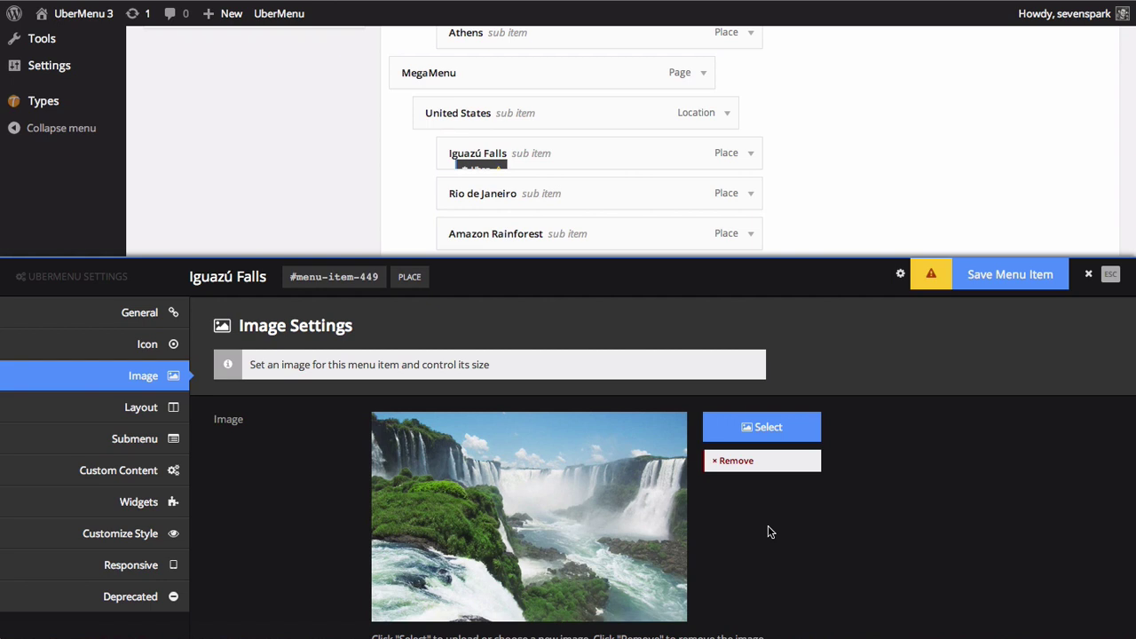
scroll(770, 532, down, 3)
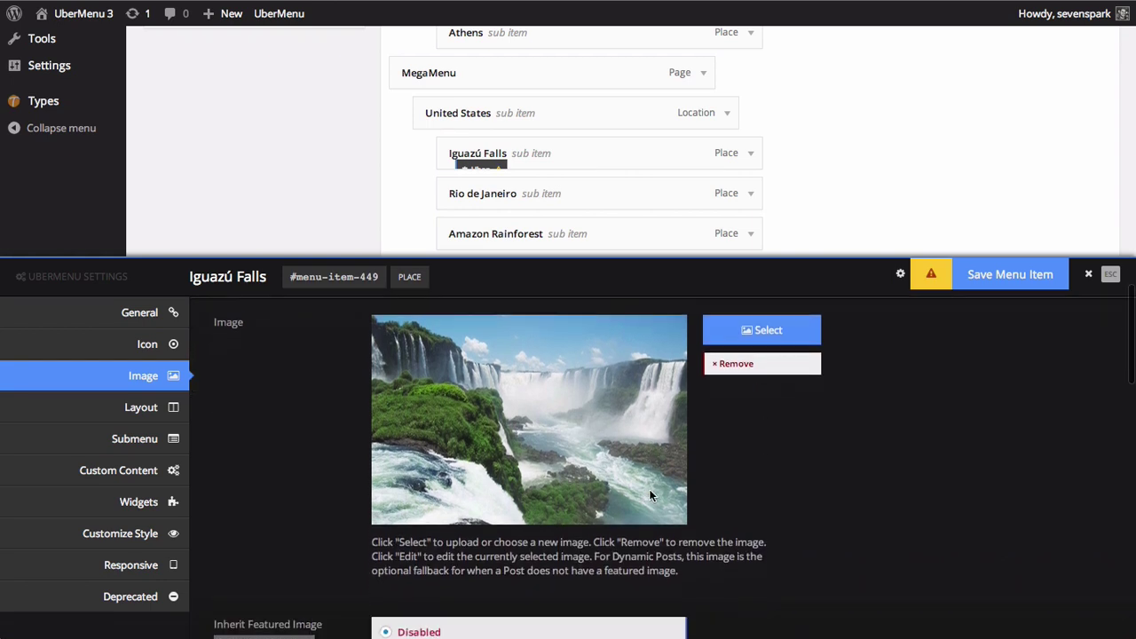
scroll(650, 495, down, 4)
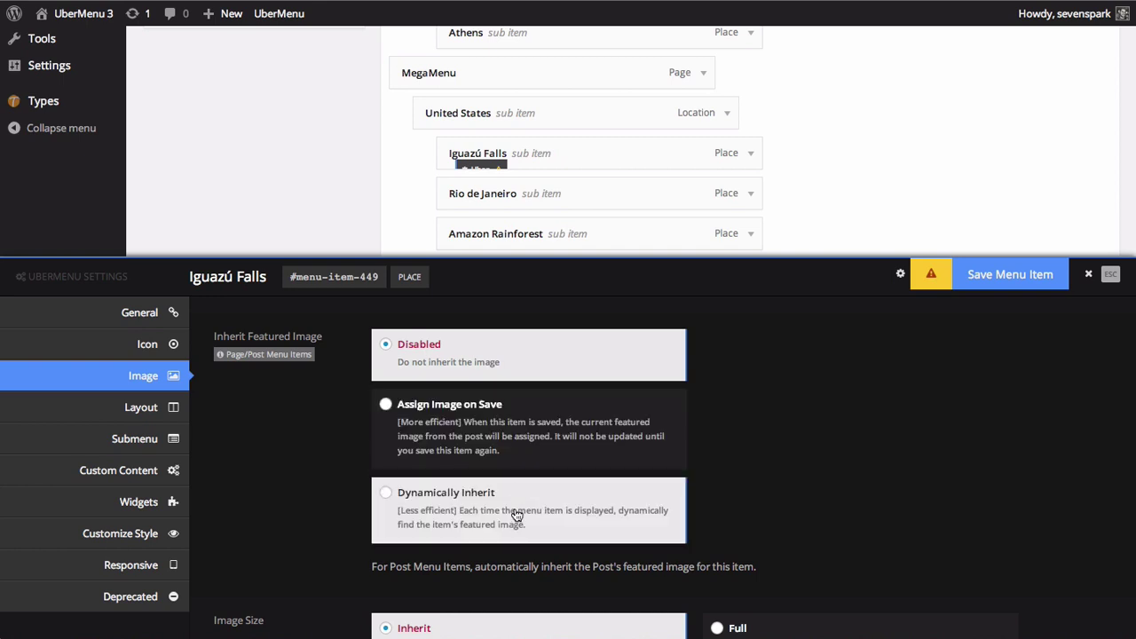
Change the Iguazú Falls image size from Inherit to Medium.
scroll(516, 515, down, 4)
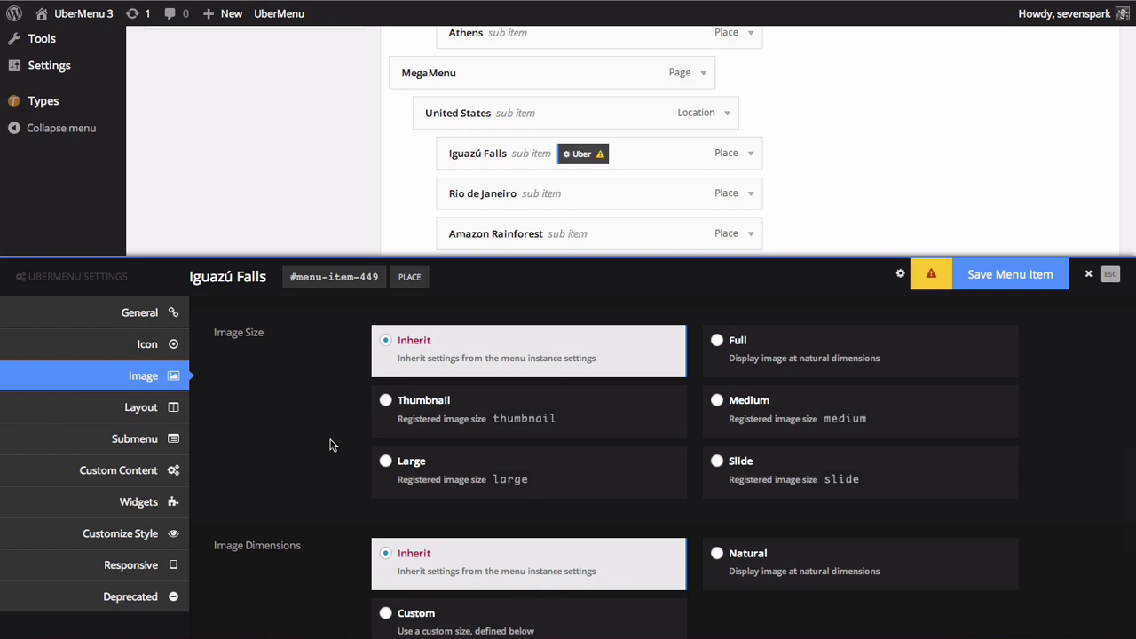
click(743, 406)
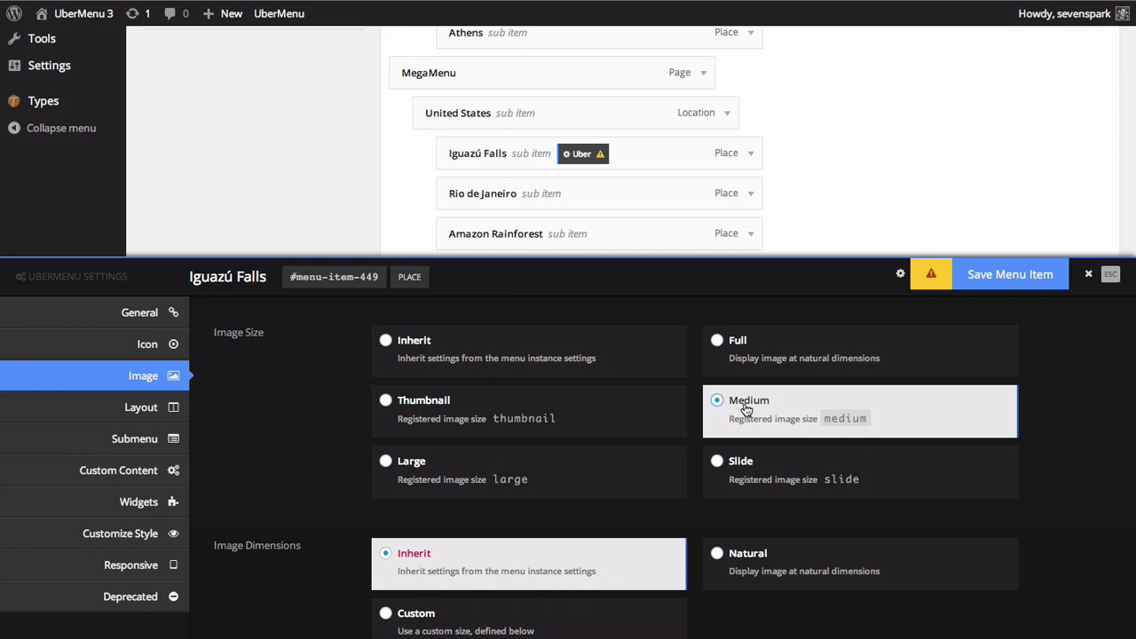
scroll(254, 403, down, 3)
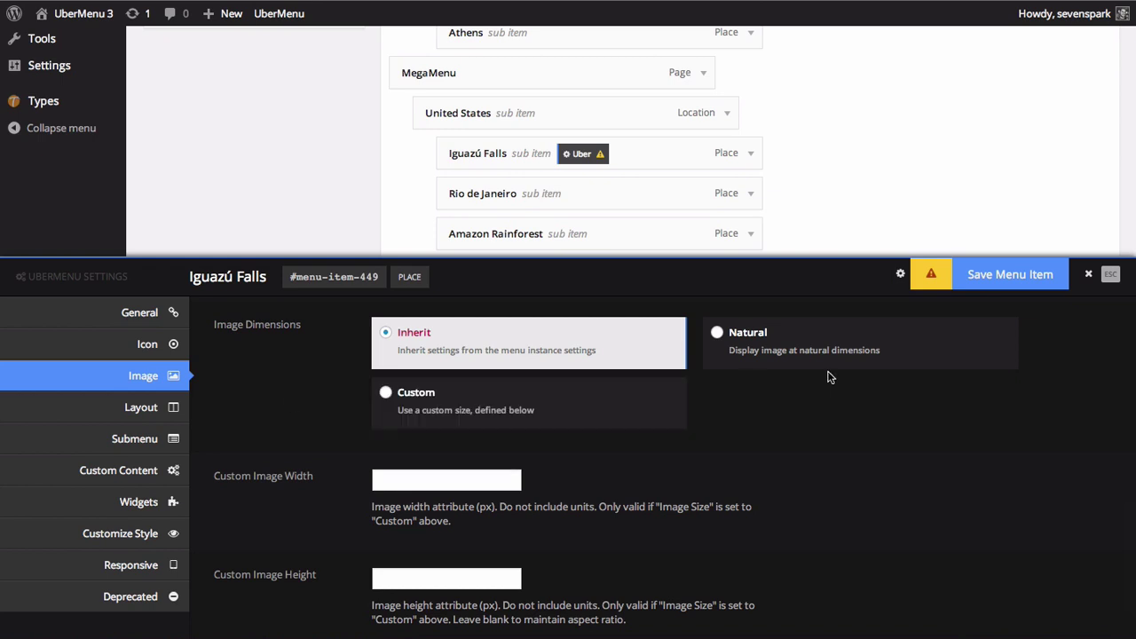
click(861, 348)
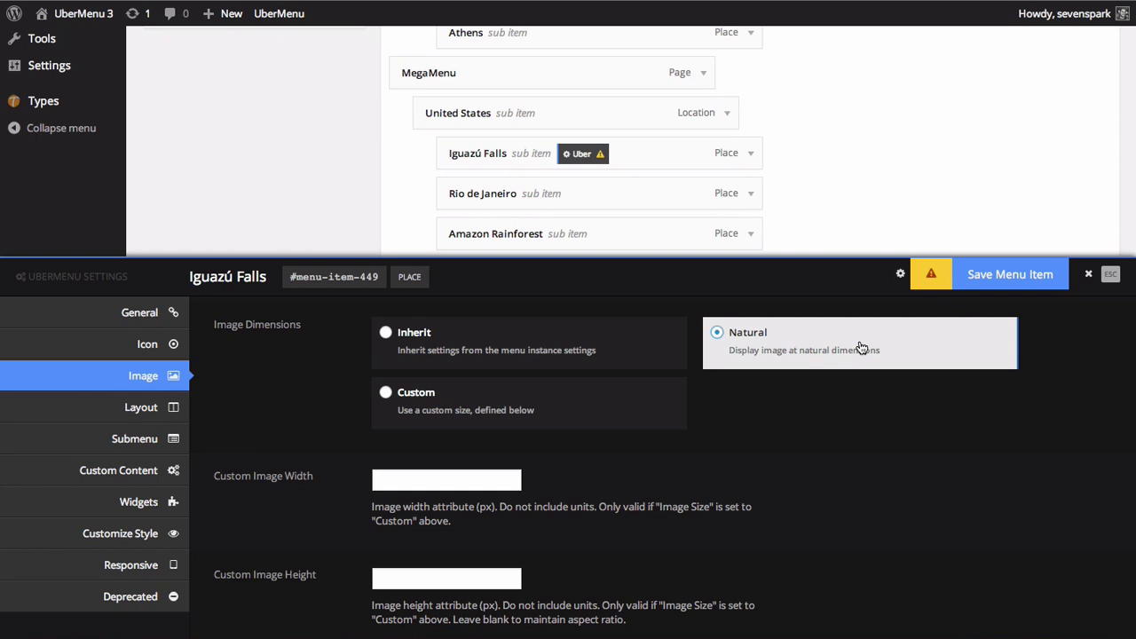
click(544, 423)
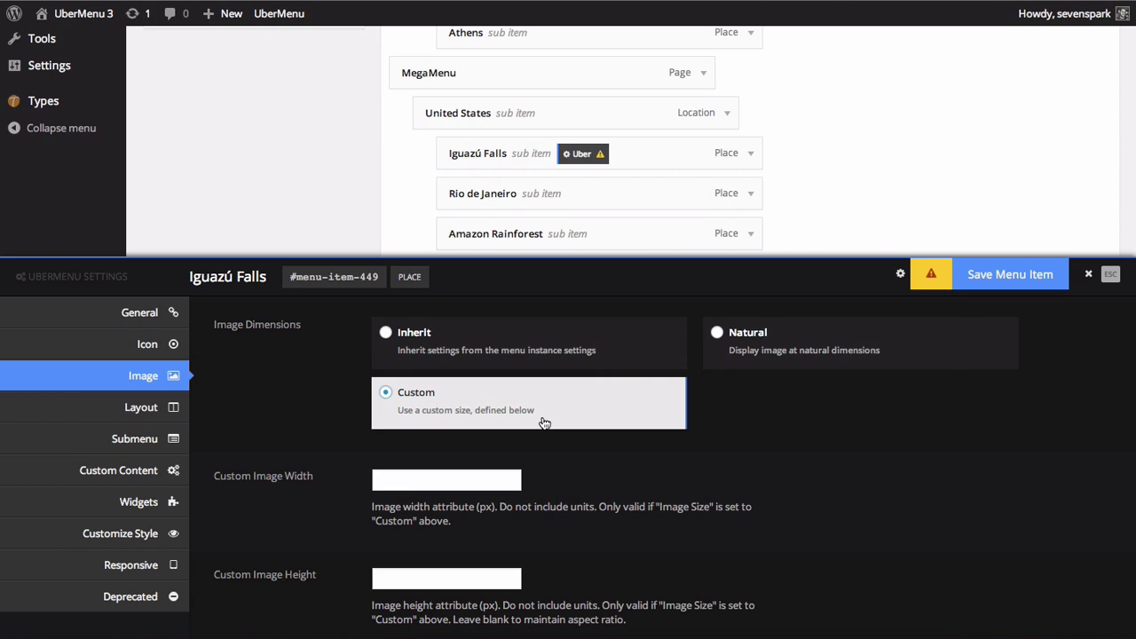
scroll(491, 455, down, 1)
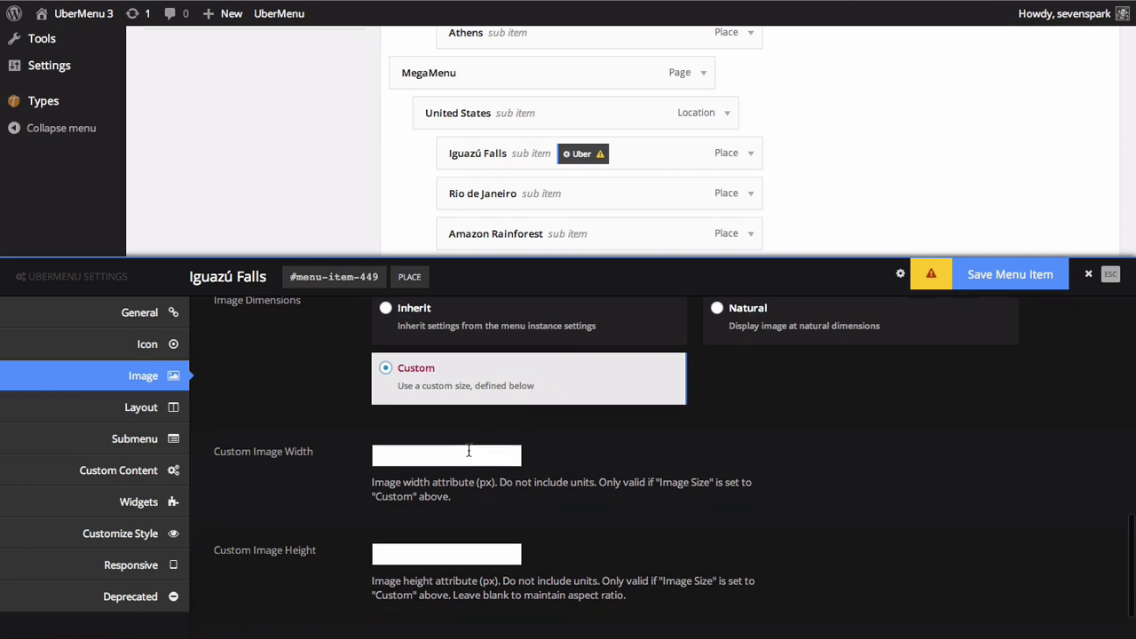
click(462, 453)
click(431, 554)
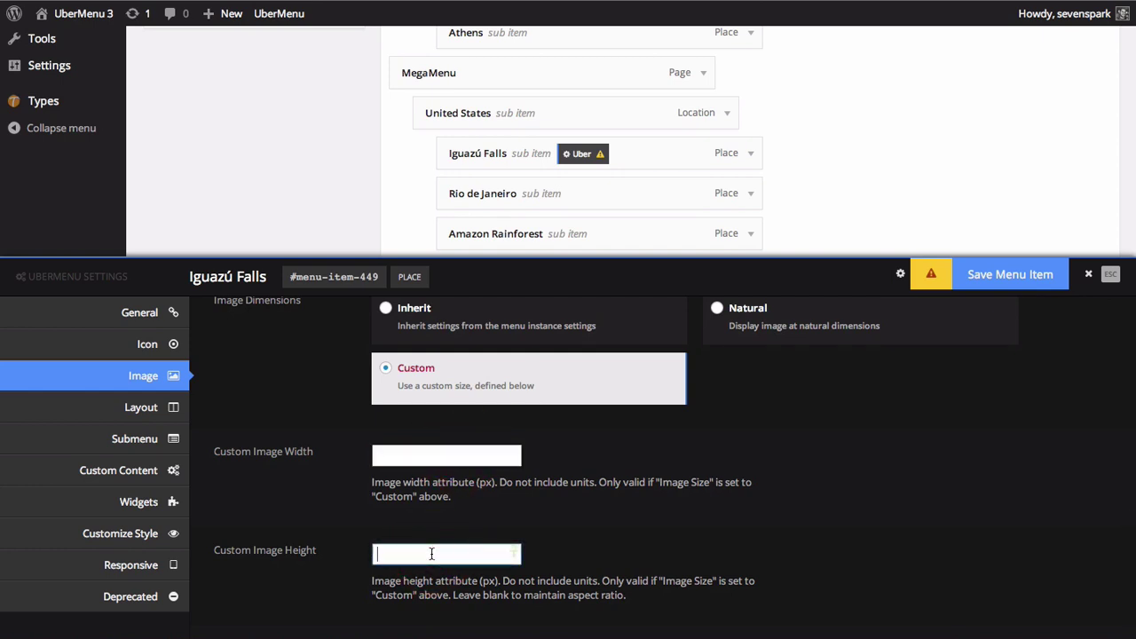
click(410, 320)
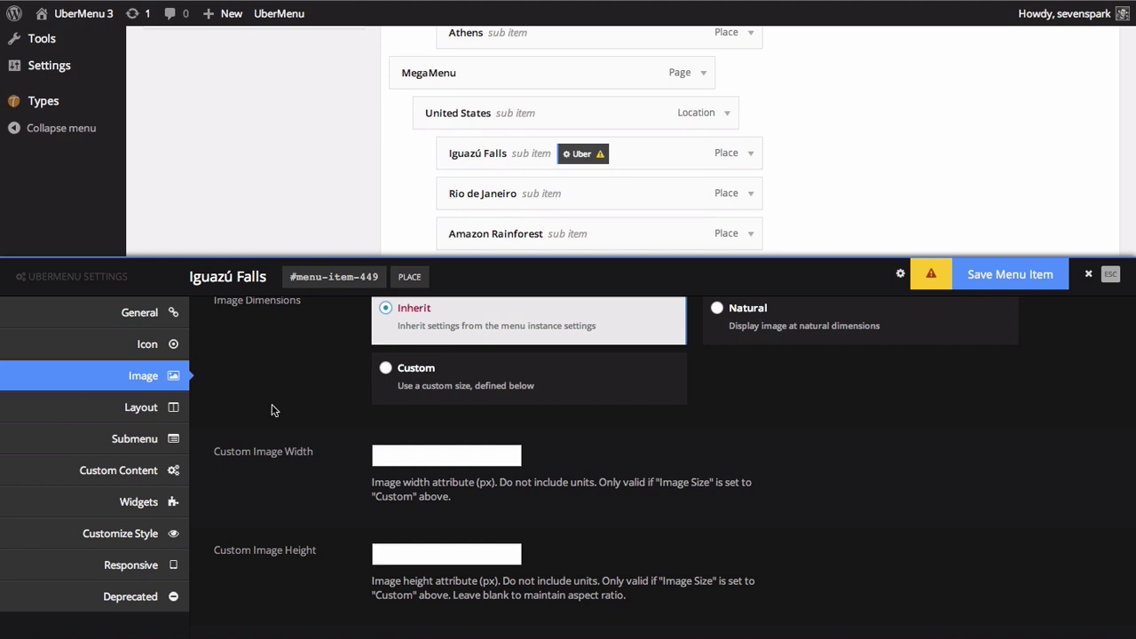
Choose the Image Above item layout for Iguazú Falls.
click(165, 407)
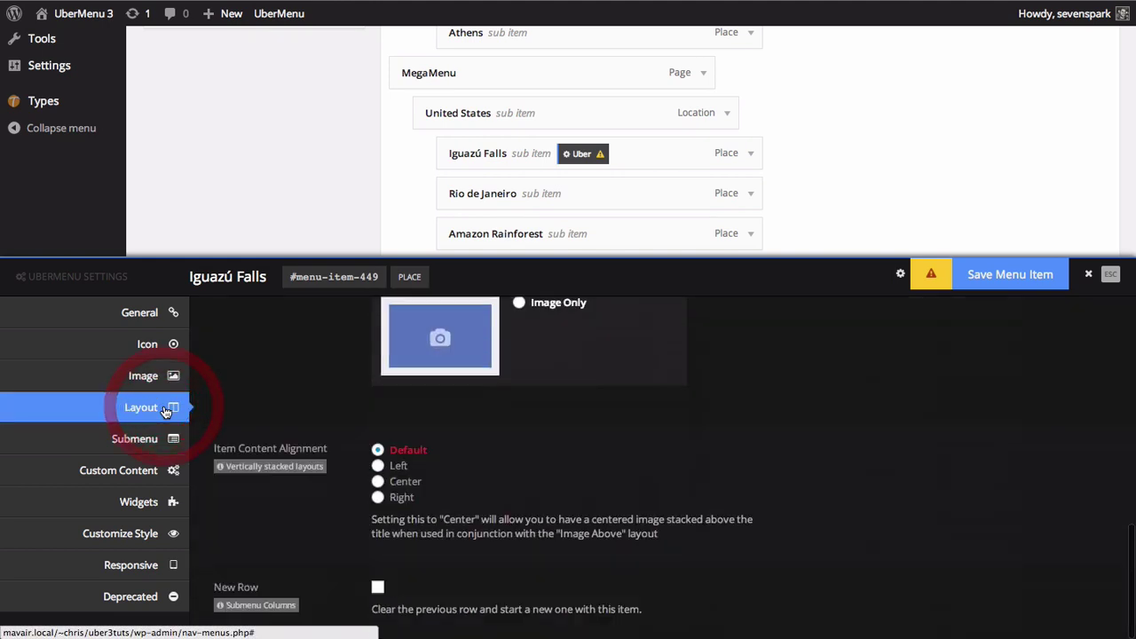
scroll(358, 402, up, 5)
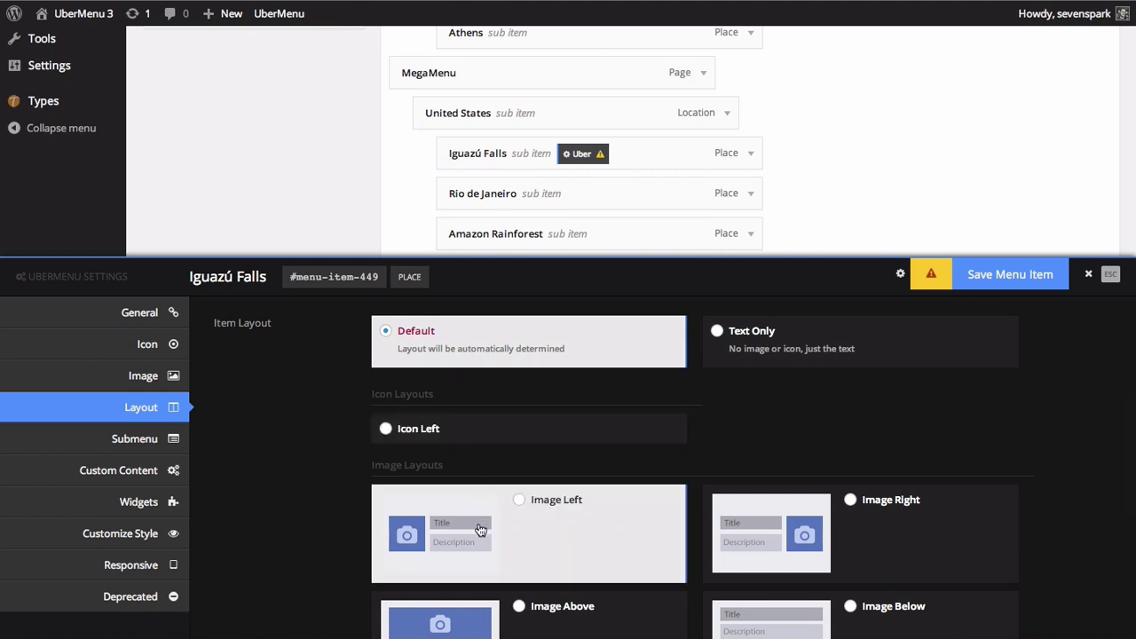
scroll(479, 530, down, 2)
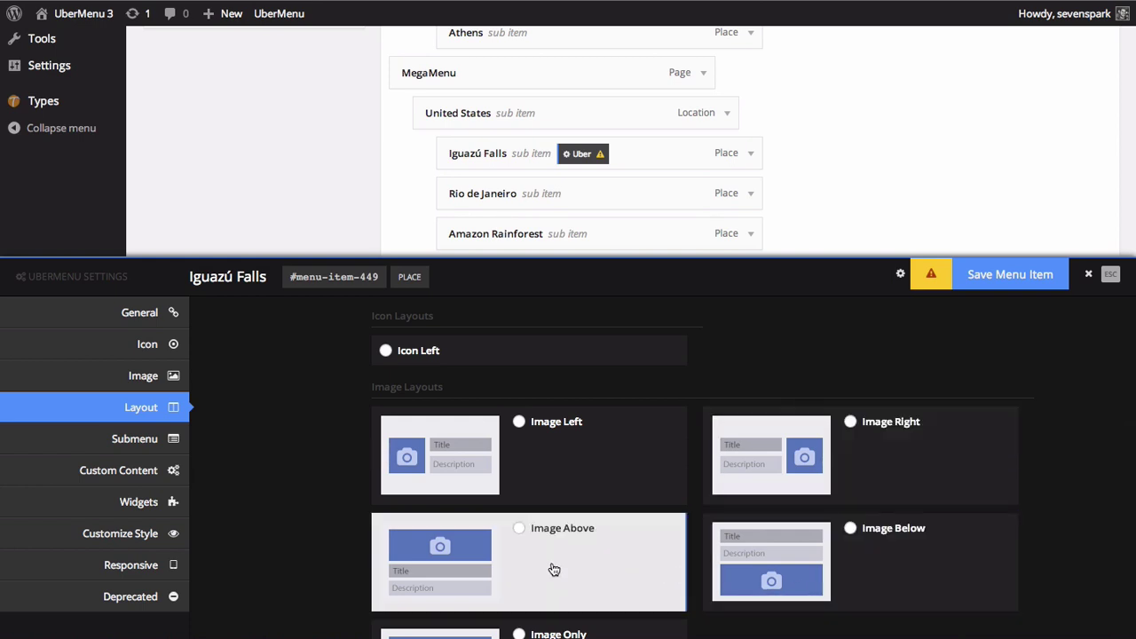
scroll(550, 495, down, 2)
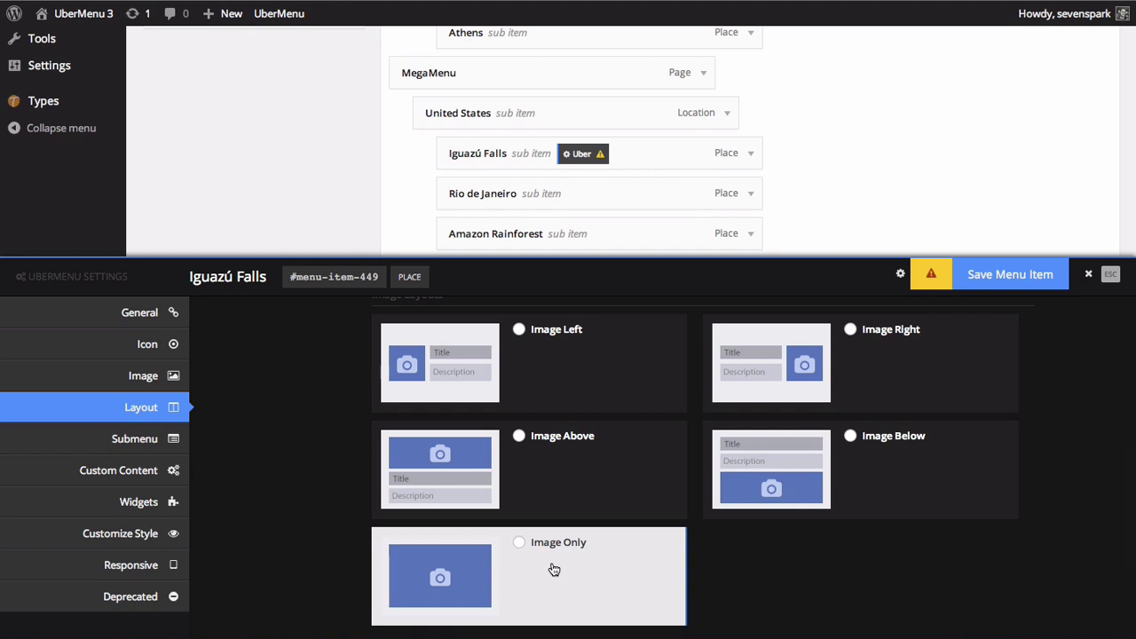
click(550, 457)
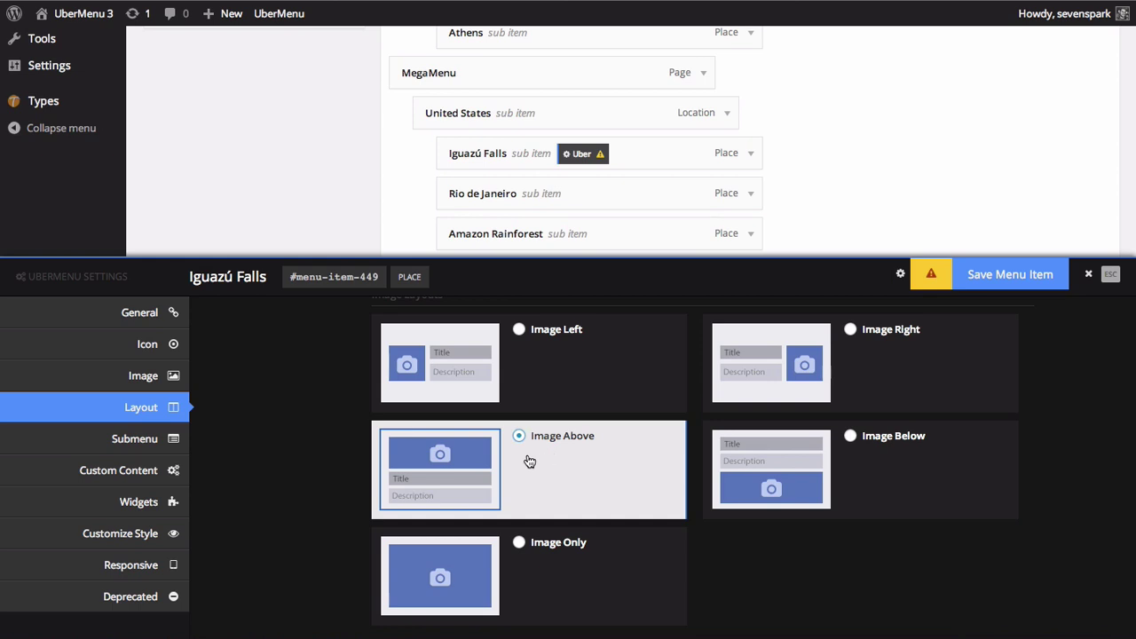
Set Iguazú Falls content alignment to Center and save the menu item.
scroll(537, 457, down, 5)
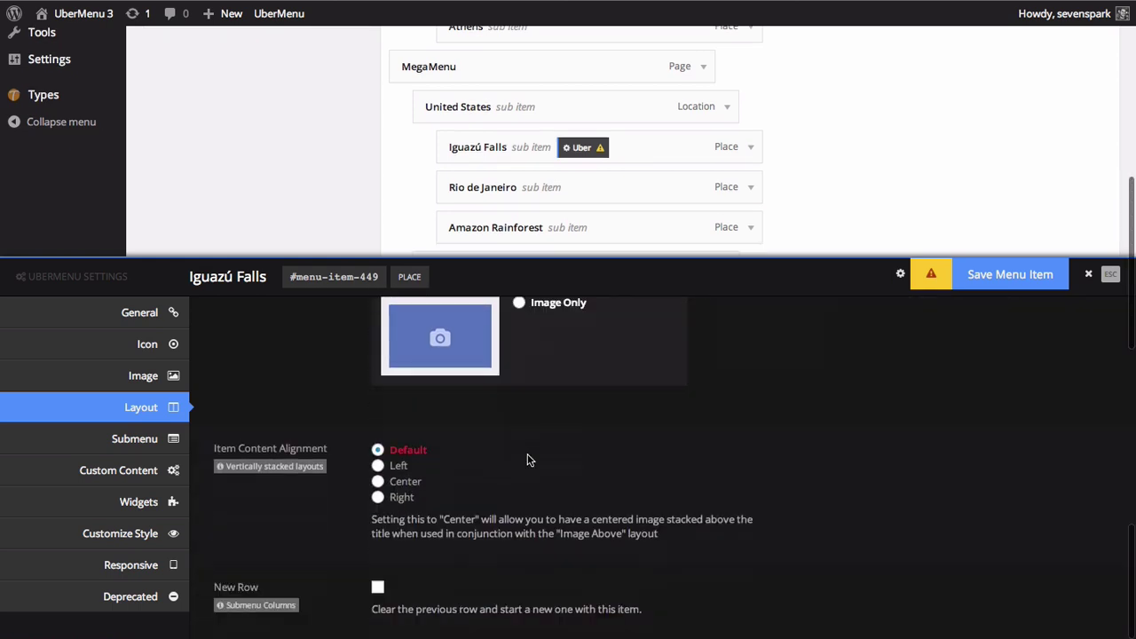
click(378, 482)
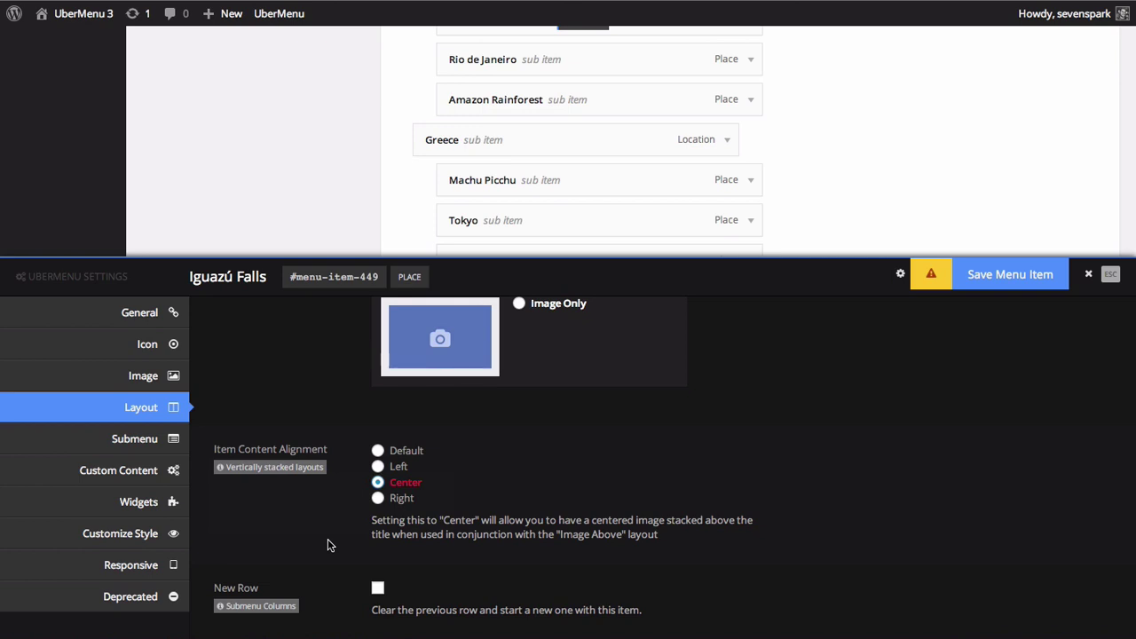
click(1001, 277)
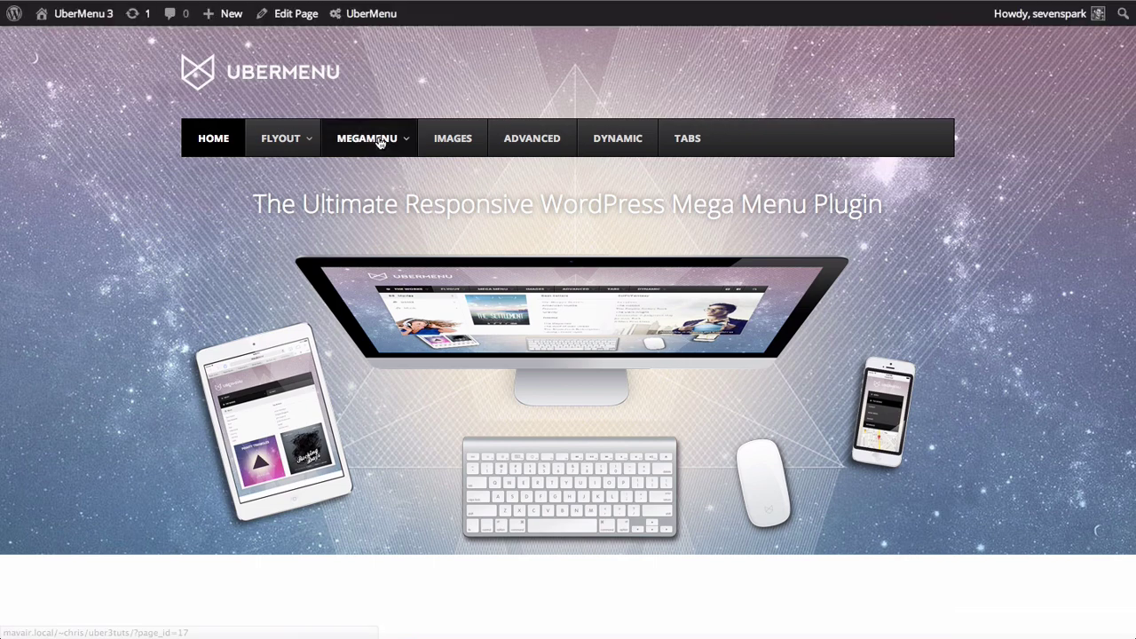
Preview the MEGAMENU mega submenu on the site frontend.
mouse_move(377, 142)
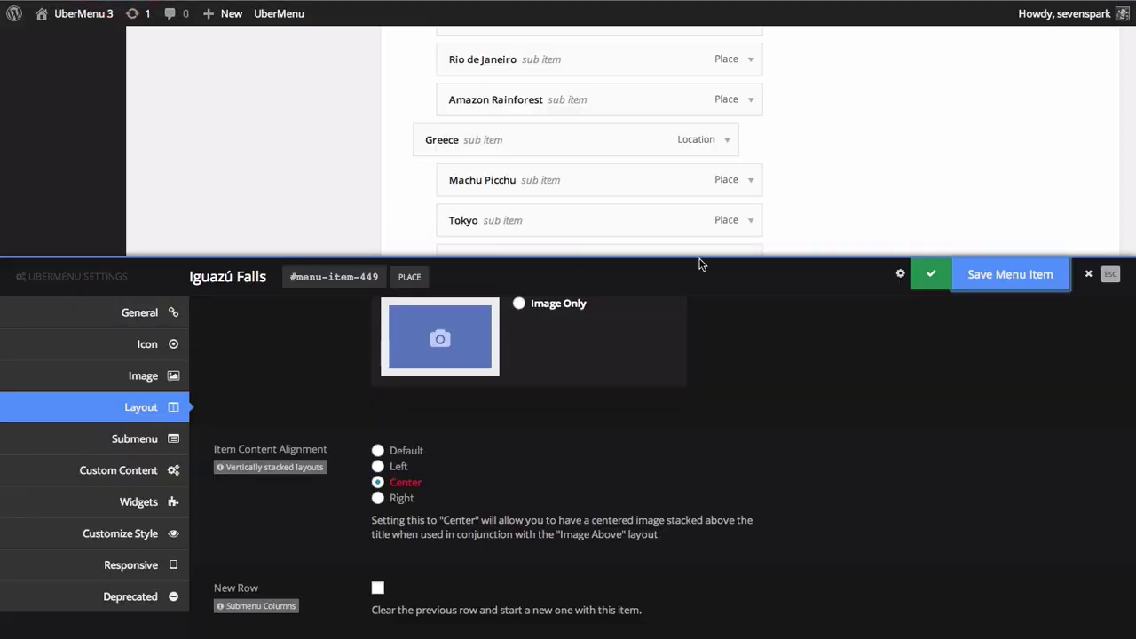
Close the Iguazú Falls panel and open Machu Picchu's UberMenu image options.
key(Escape)
scroll(438, 241, down, 1)
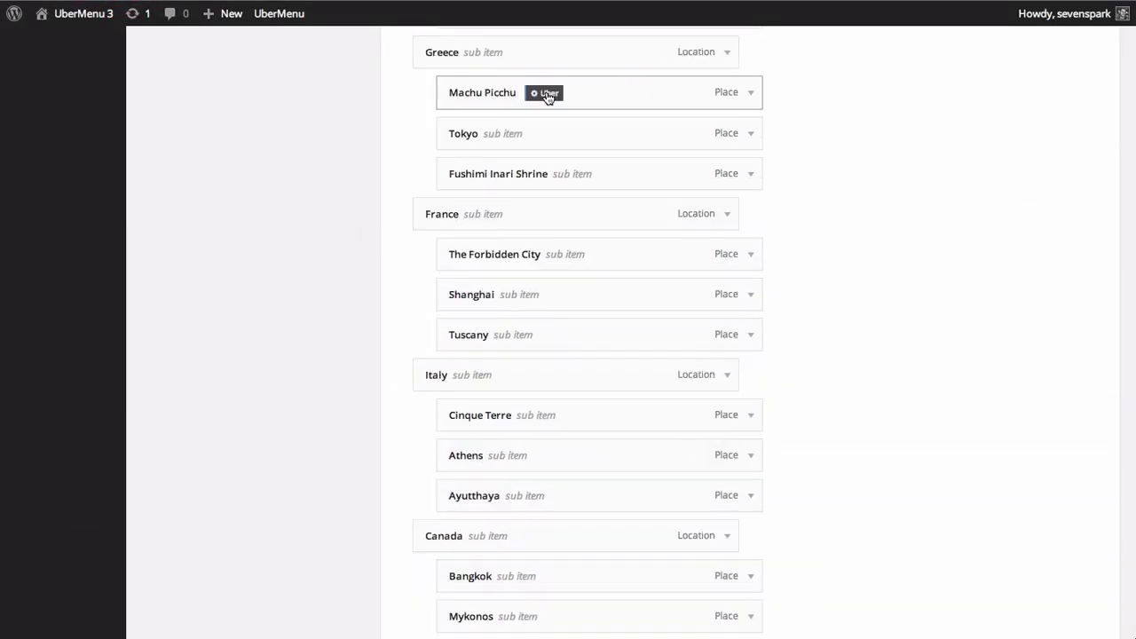
click(542, 92)
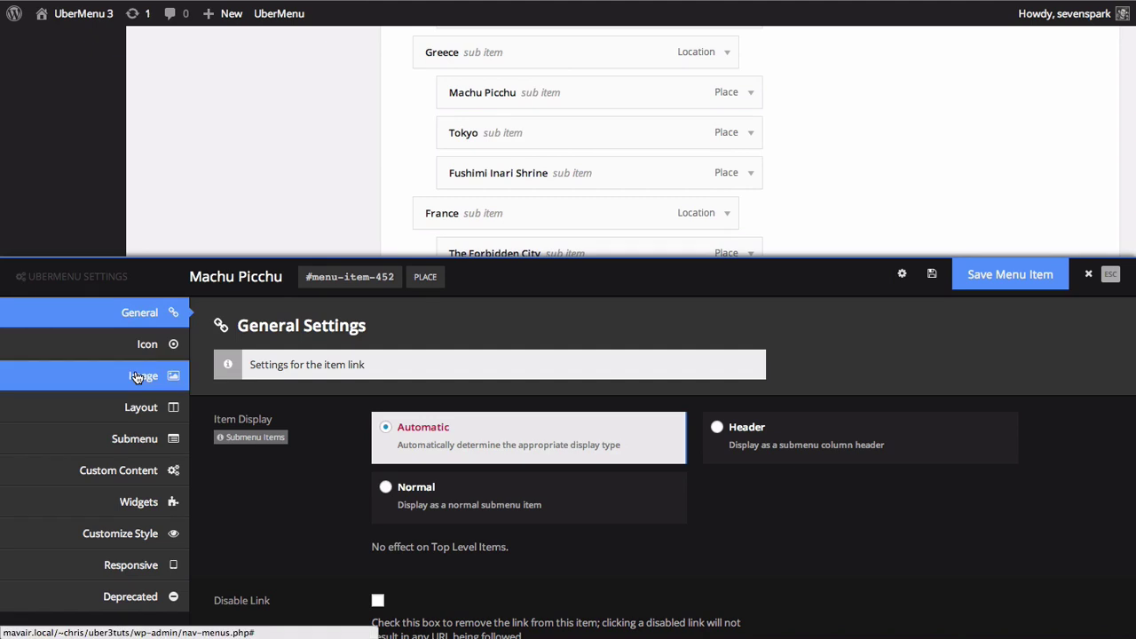
click(137, 373)
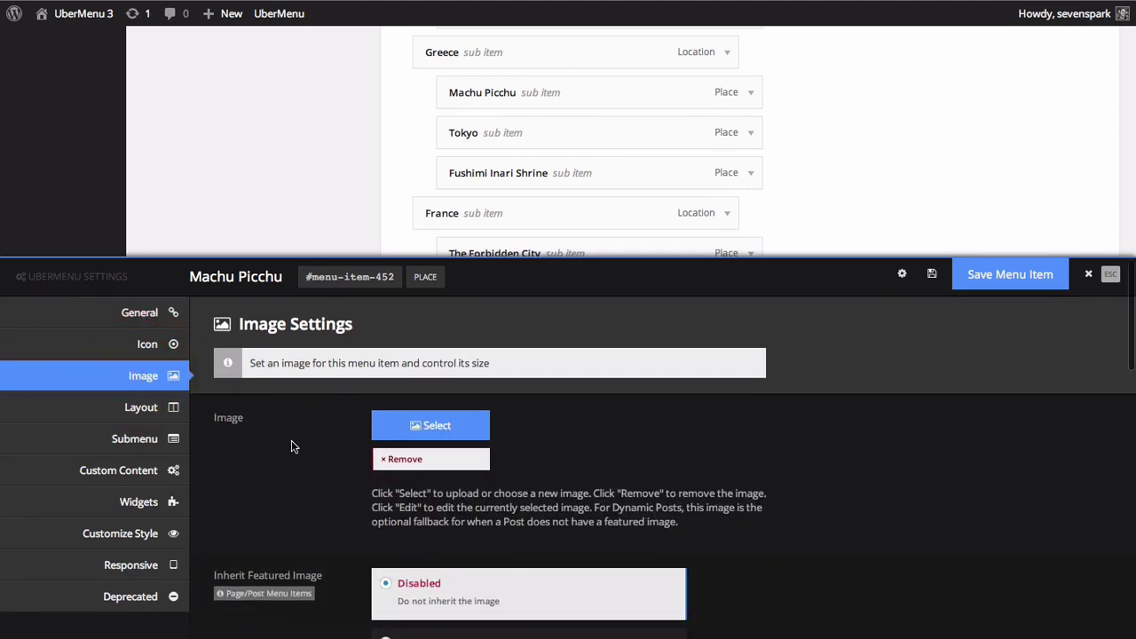
Enable Assign Image on Save and set Machu Picchu's image size to Medium.
scroll(291, 441, down, 2)
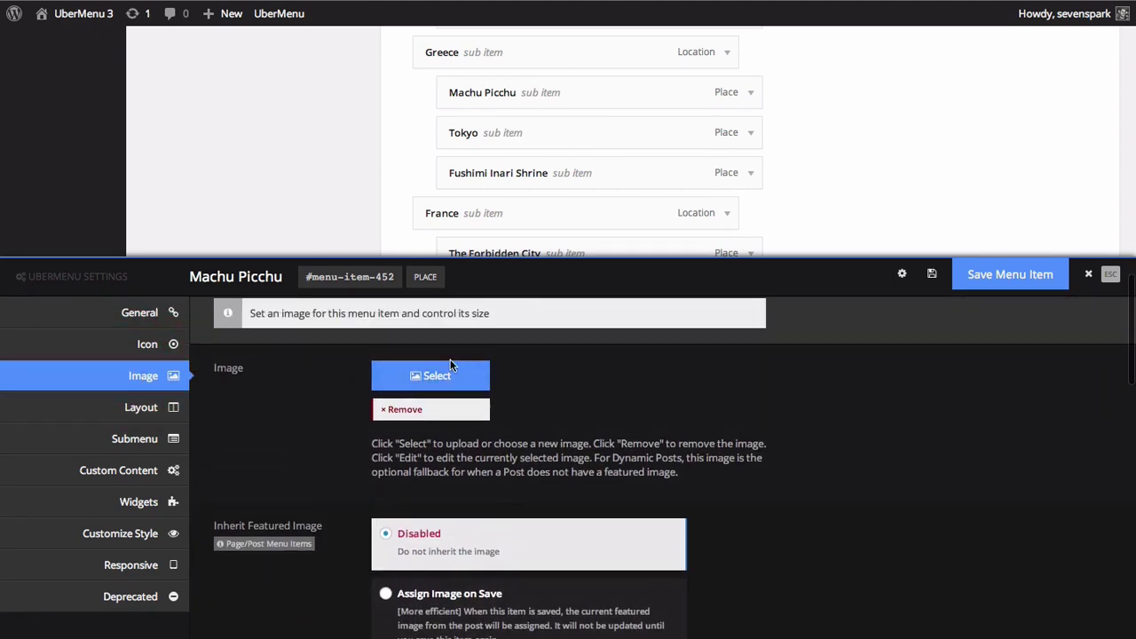
scroll(263, 454, down, 3)
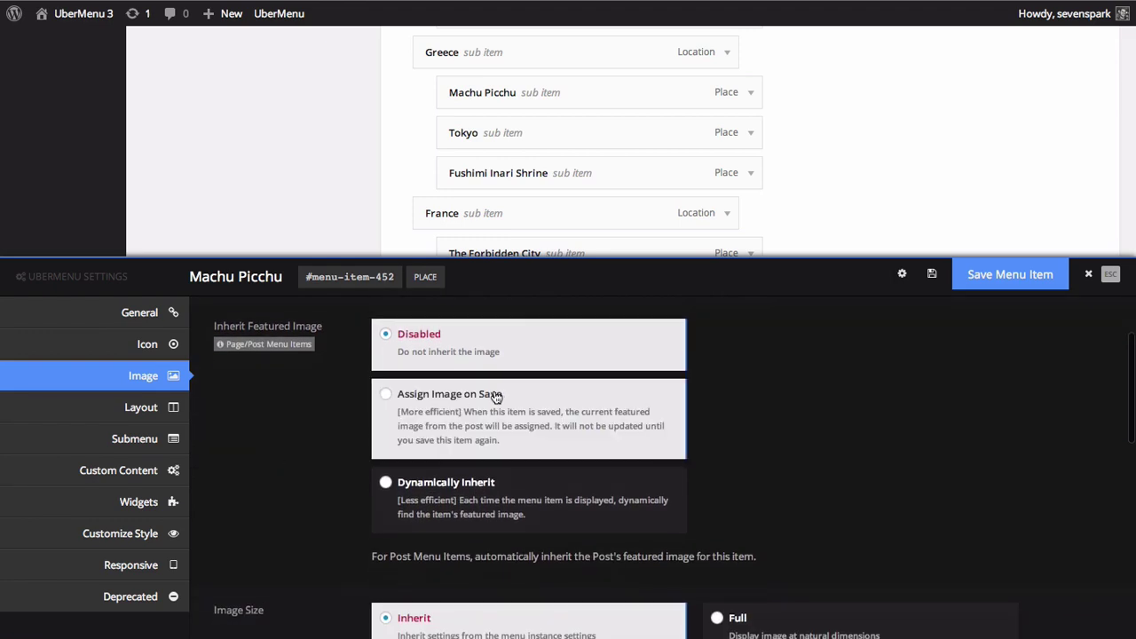
click(475, 416)
scroll(290, 424, down, 2)
scroll(289, 423, down, 2)
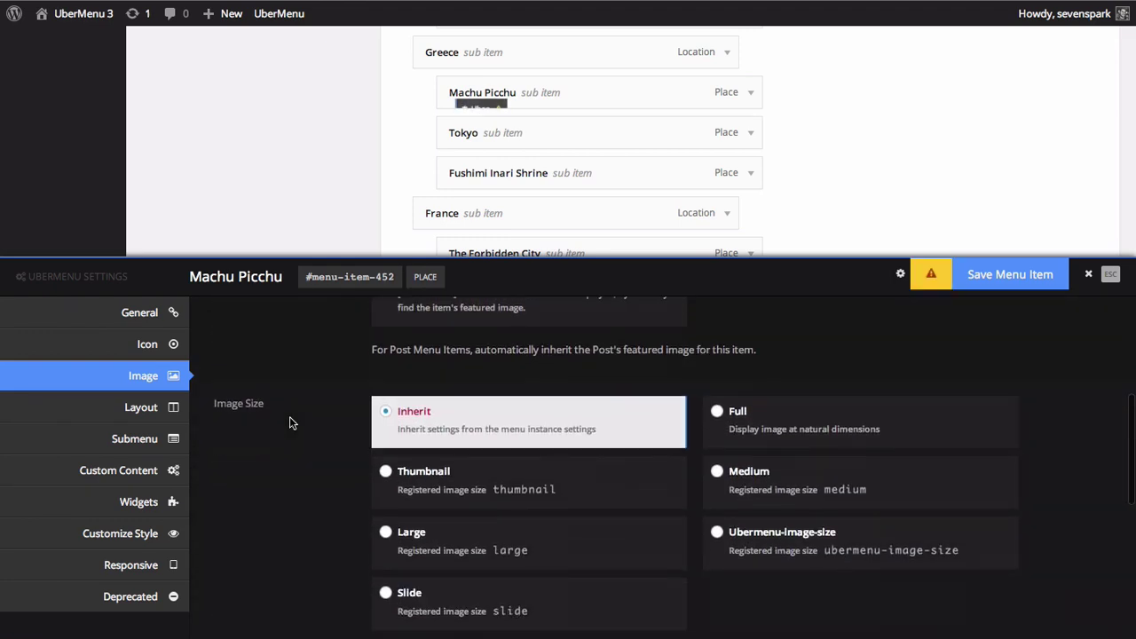
click(750, 486)
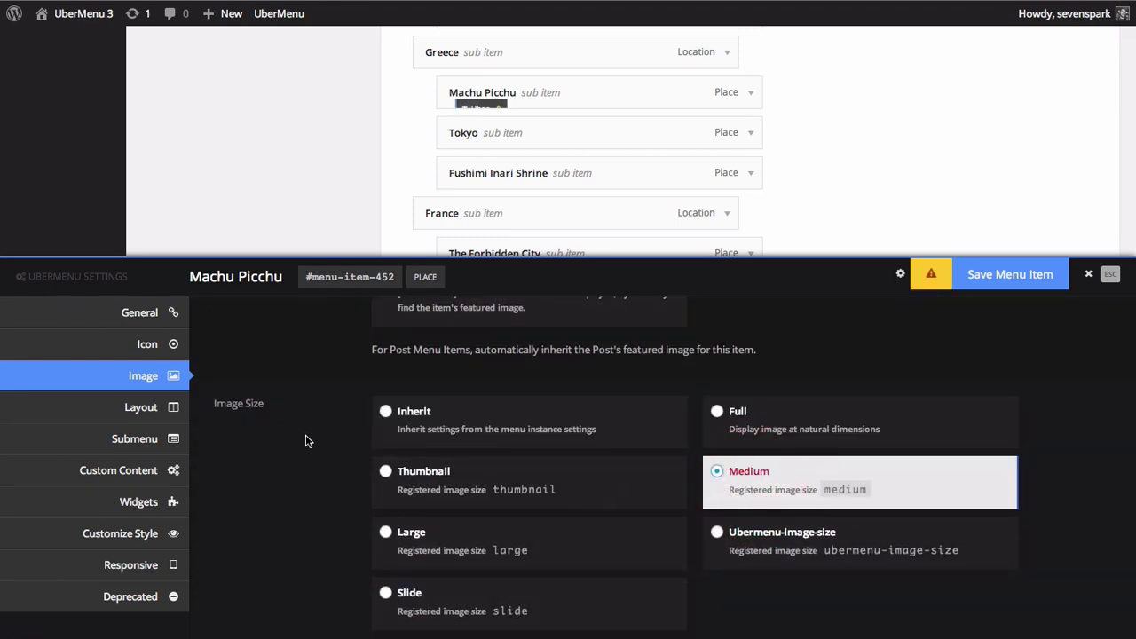
Give Machu Picchu the Image Above layout with Center alignment and save the item.
scroll(303, 415, down, 3)
click(142, 407)
scroll(360, 413, down, 5)
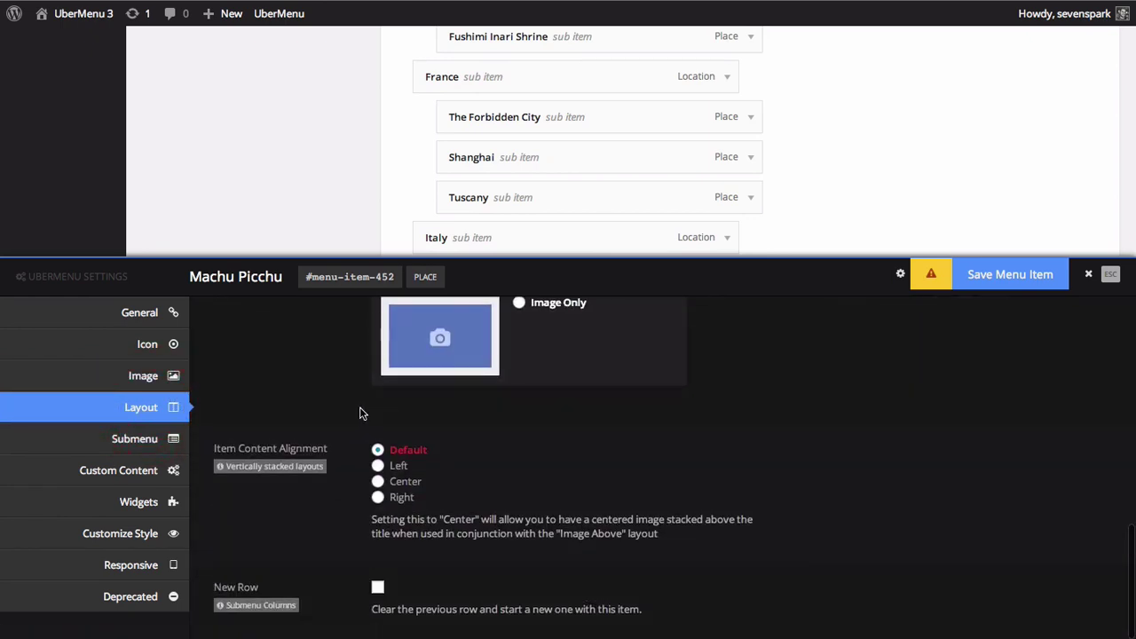
scroll(359, 412, up, 3)
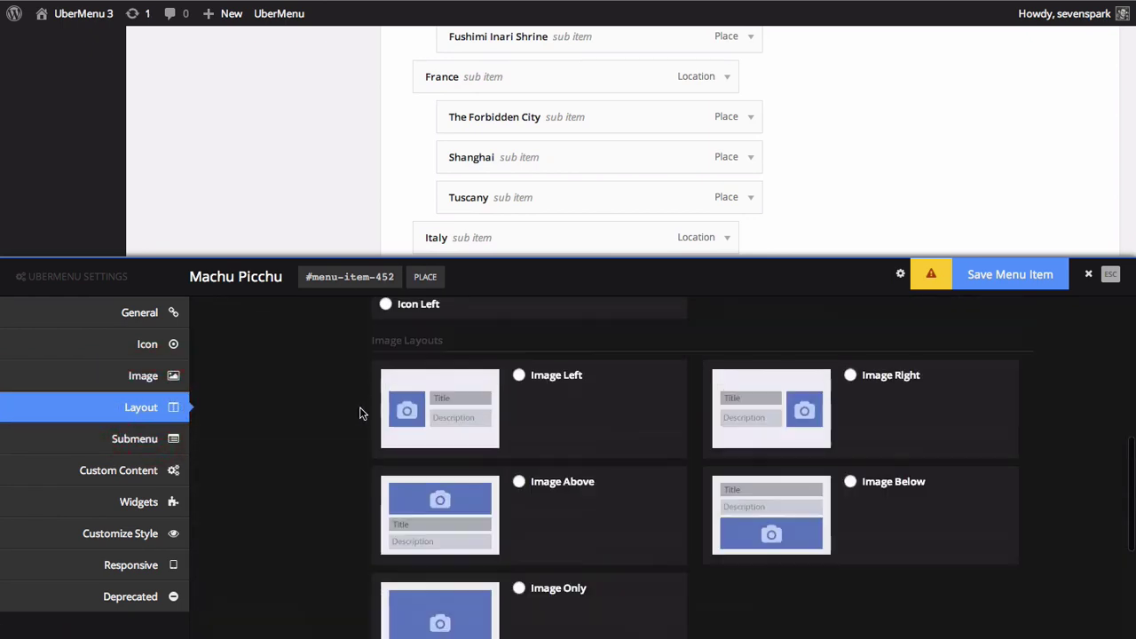
click(577, 499)
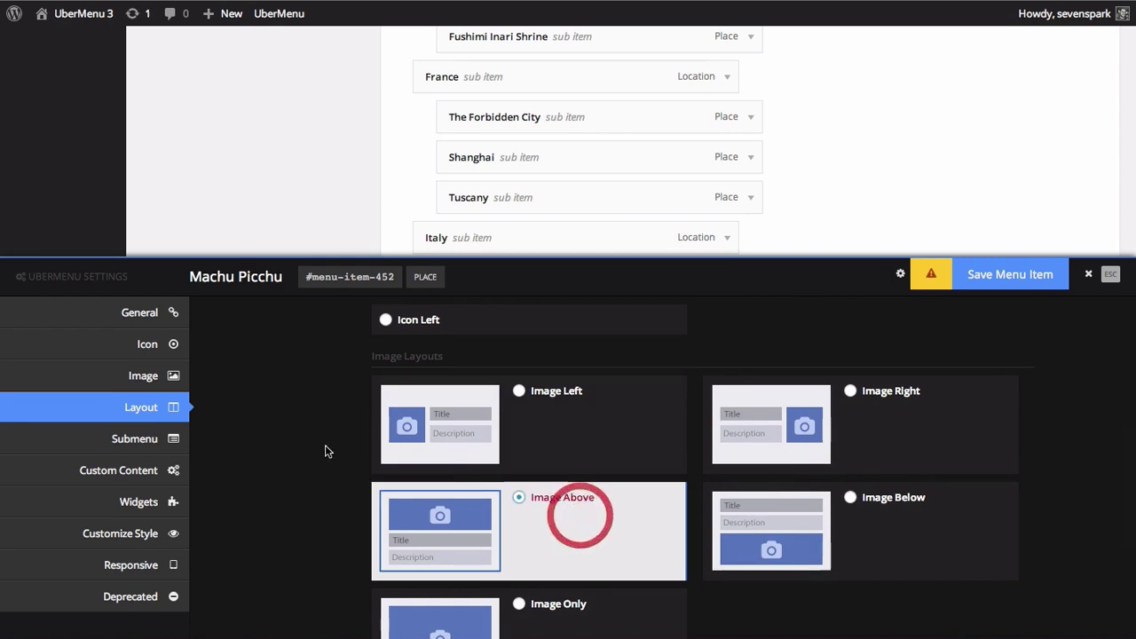
scroll(325, 444, down, 4)
click(404, 482)
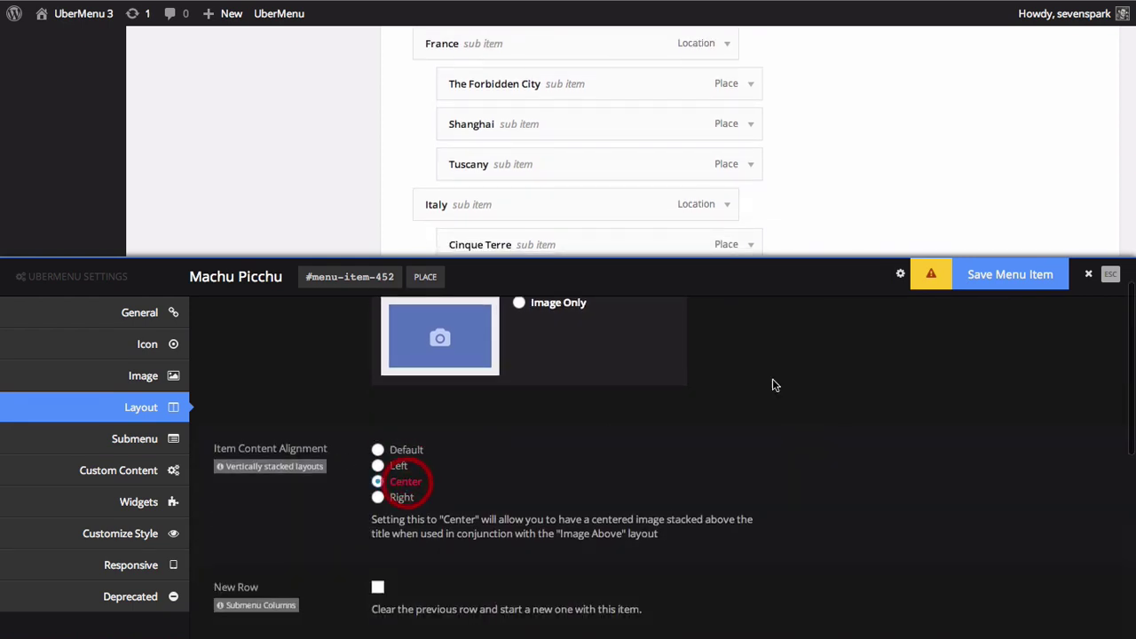
click(1010, 276)
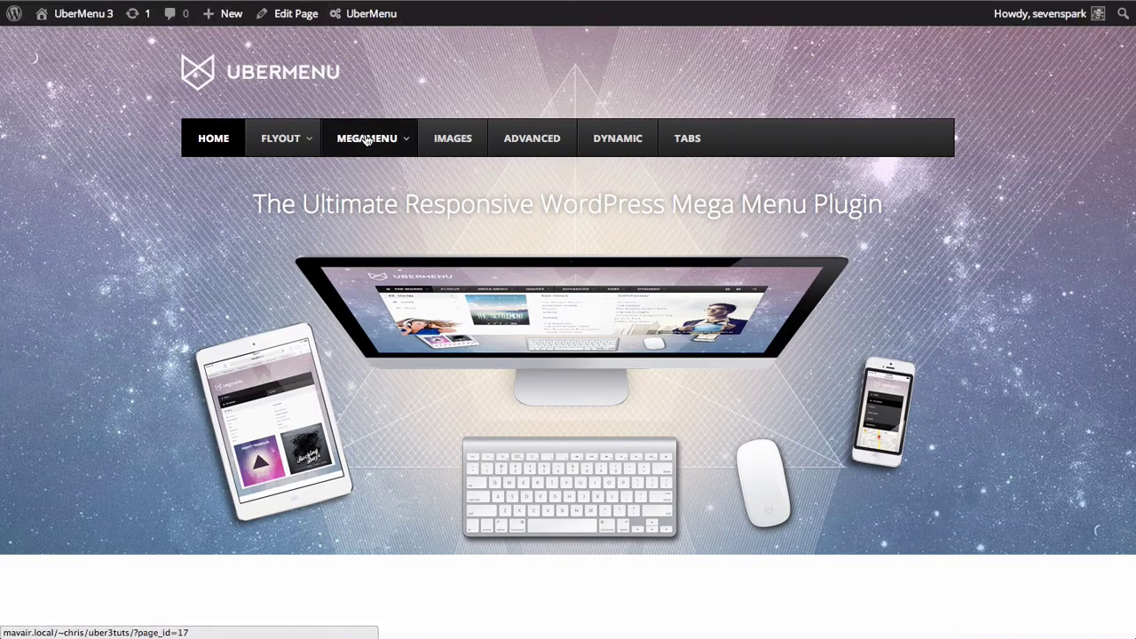
Check the MEGAMENU submenu, confirming Machu Picchu's photo sits above its title.
mouse_move(365, 140)
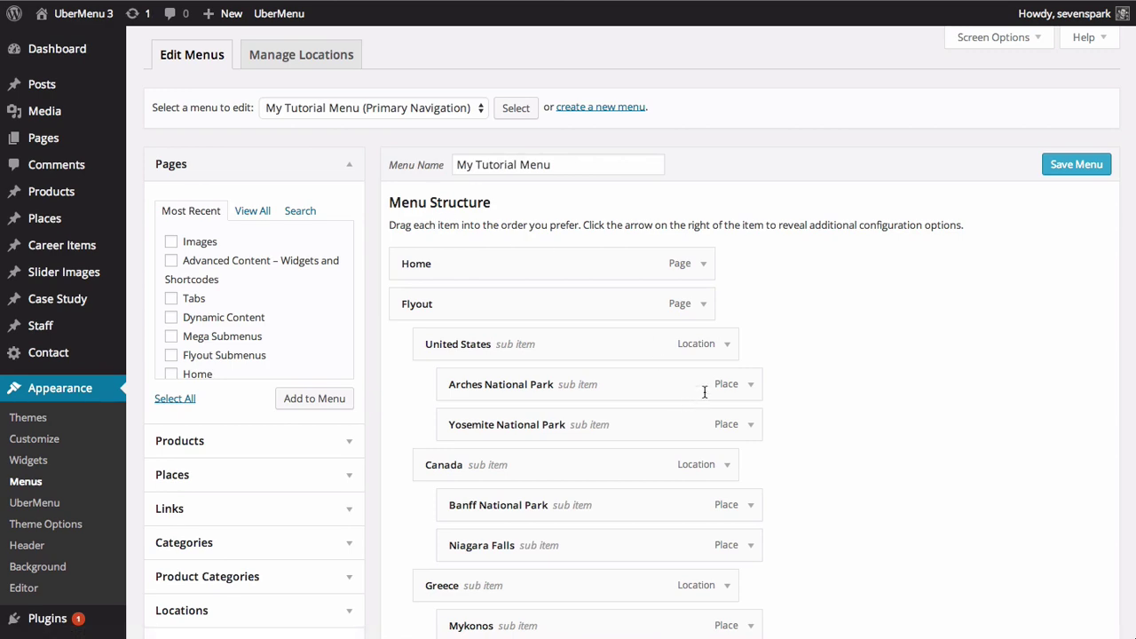
Reopen Machu Picchu's UberMenu Image settings to view its assigned mountain photo.
scroll(725, 346, down, 3)
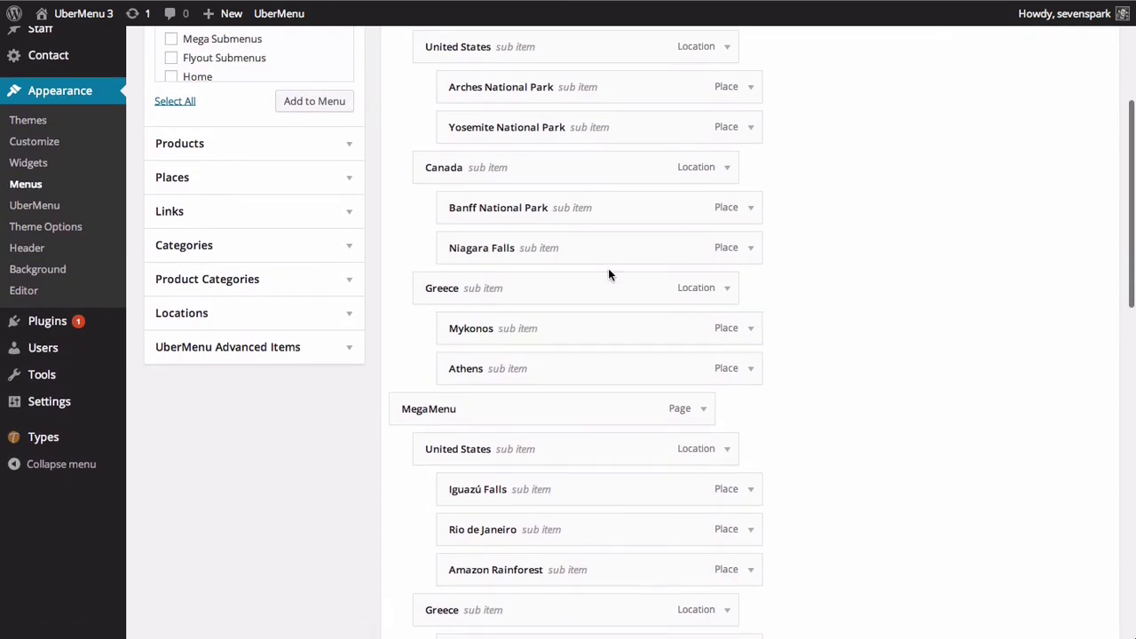
scroll(561, 385, down, 4)
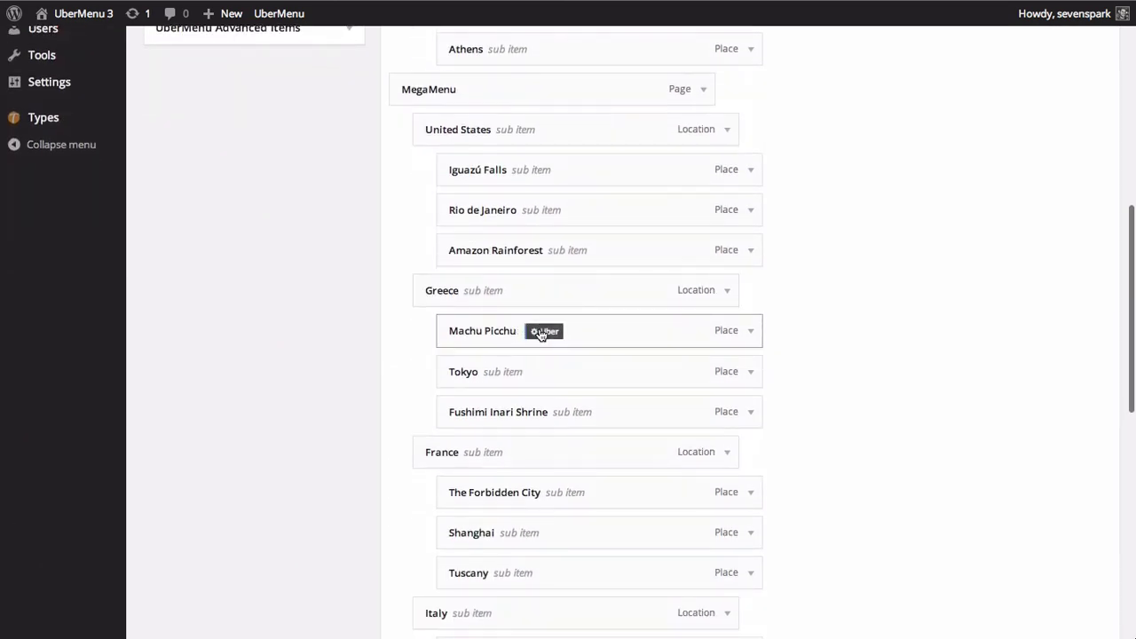
click(541, 330)
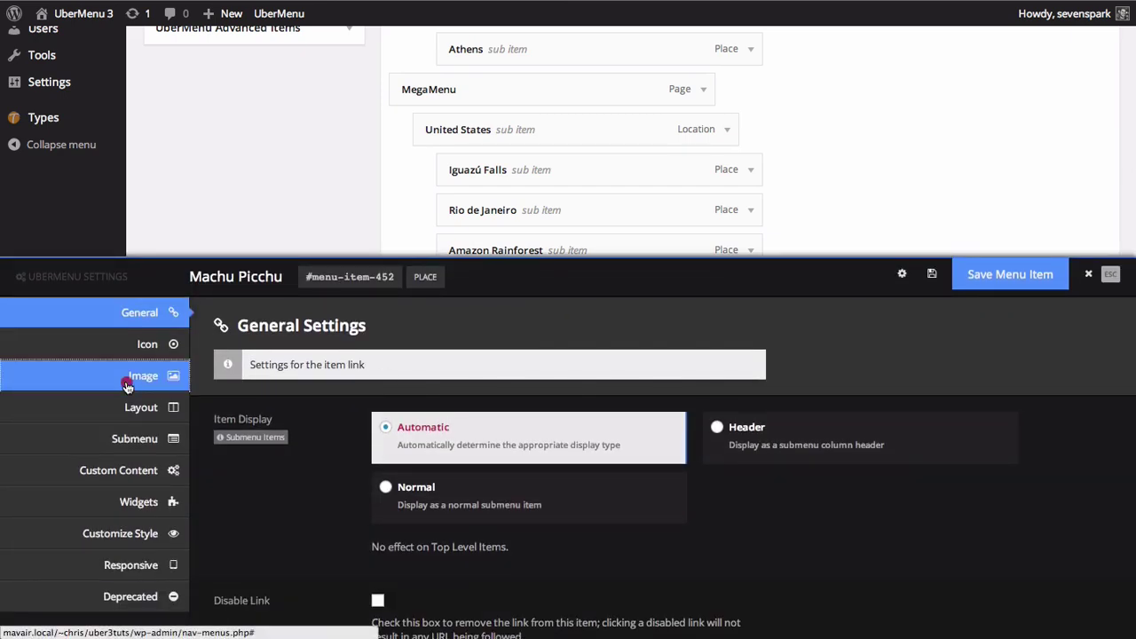
click(119, 373)
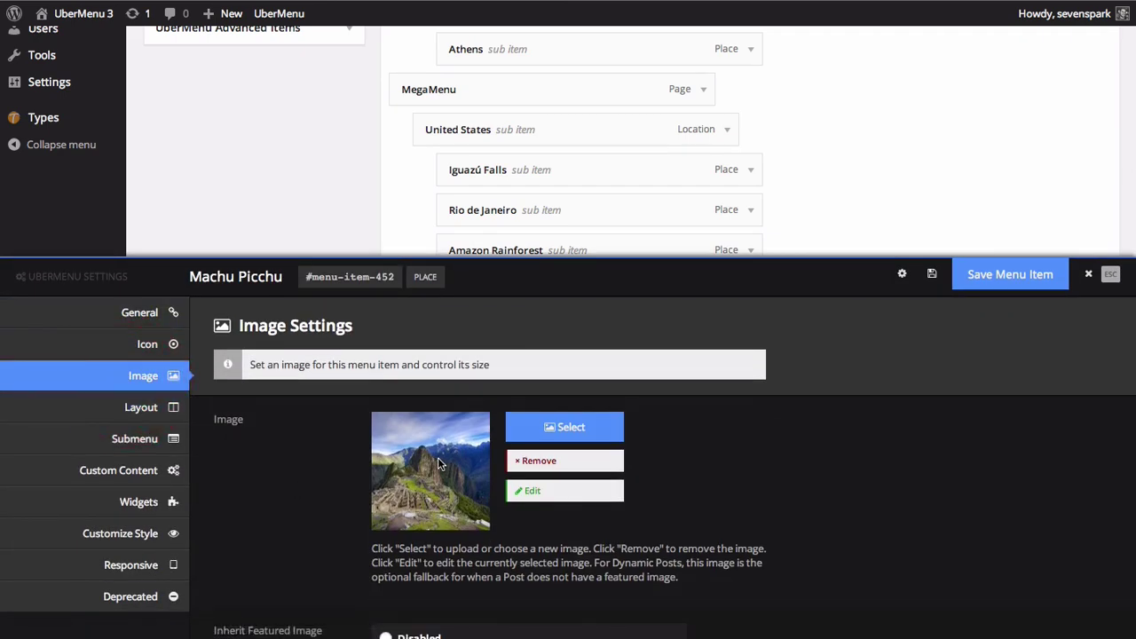